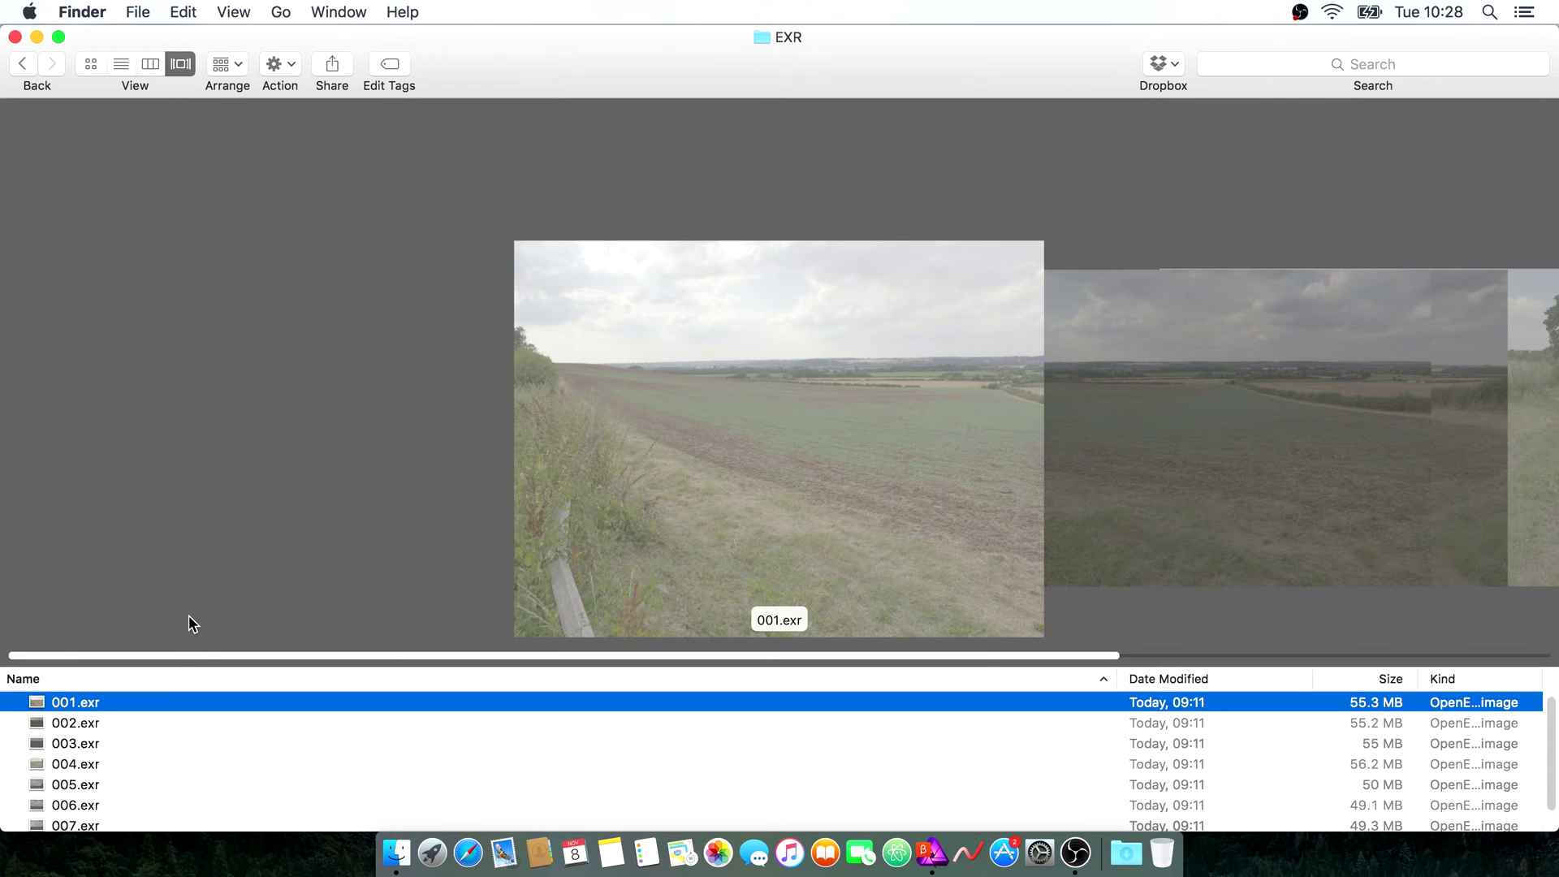
# - Preview the field shots 001.exr–008.exr in Cover Flow, then switch to Affinity Photo's New HDR Merge
pyautogui.hscroll(3, 610, 411)
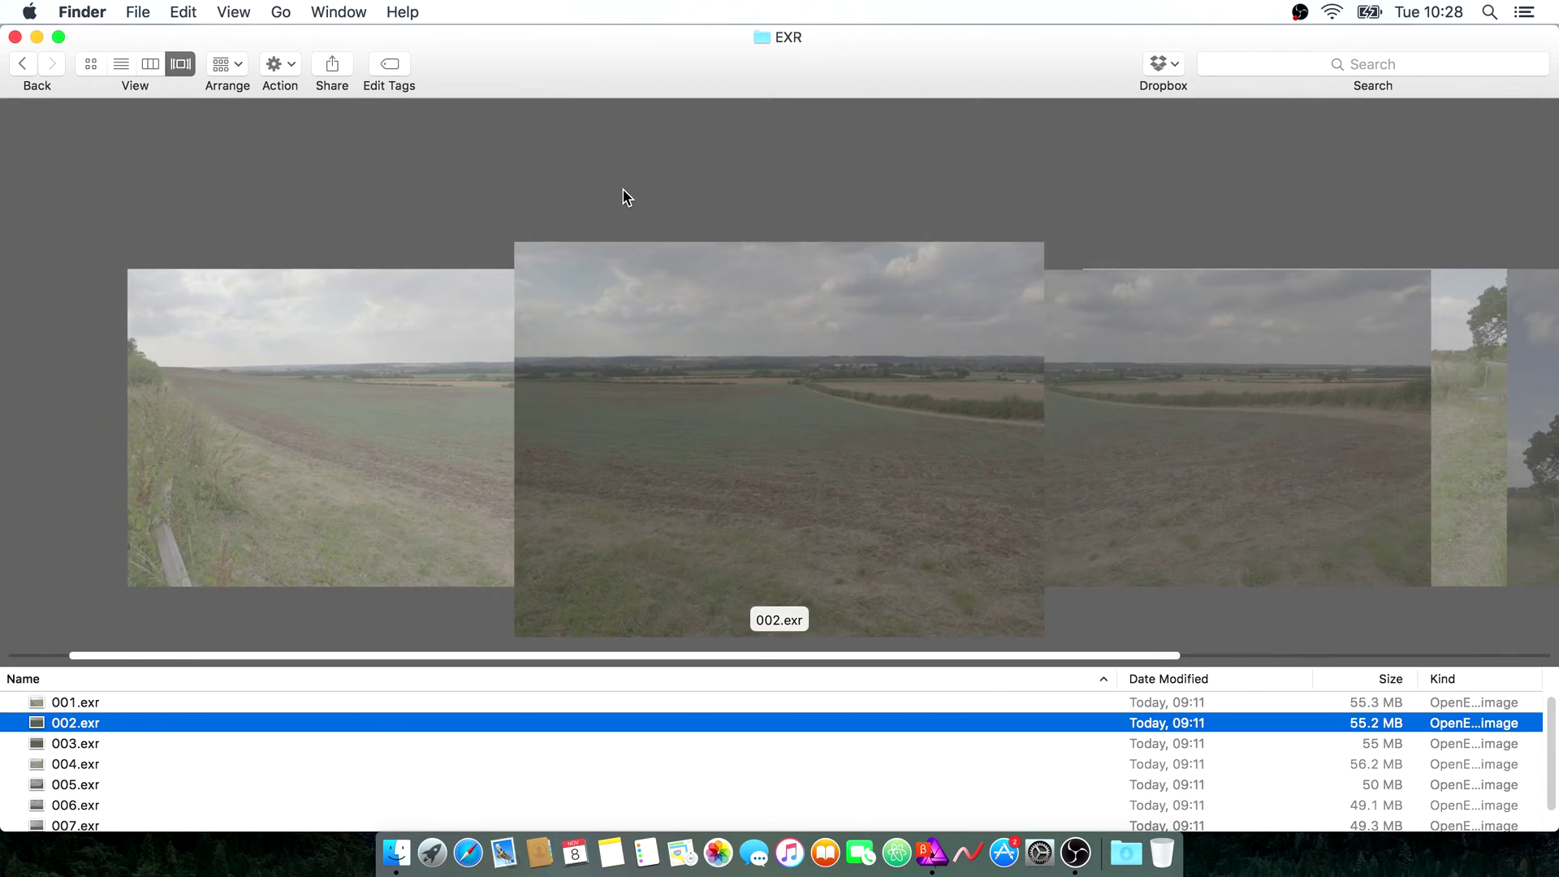
pyautogui.hscroll(4, 625, 198)
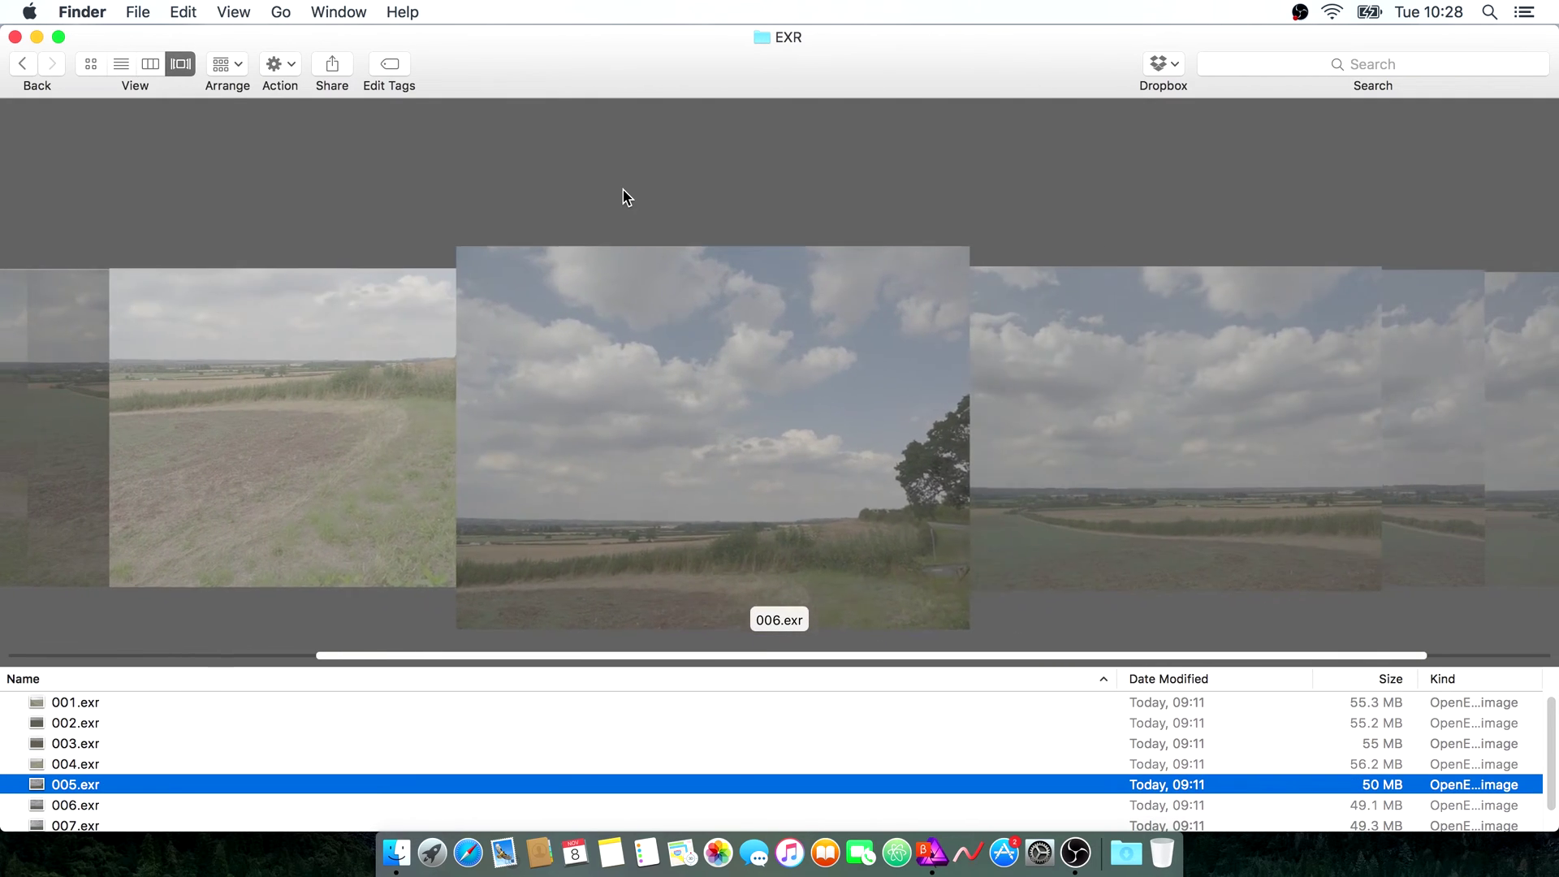
pyautogui.hscroll(2, 626, 198)
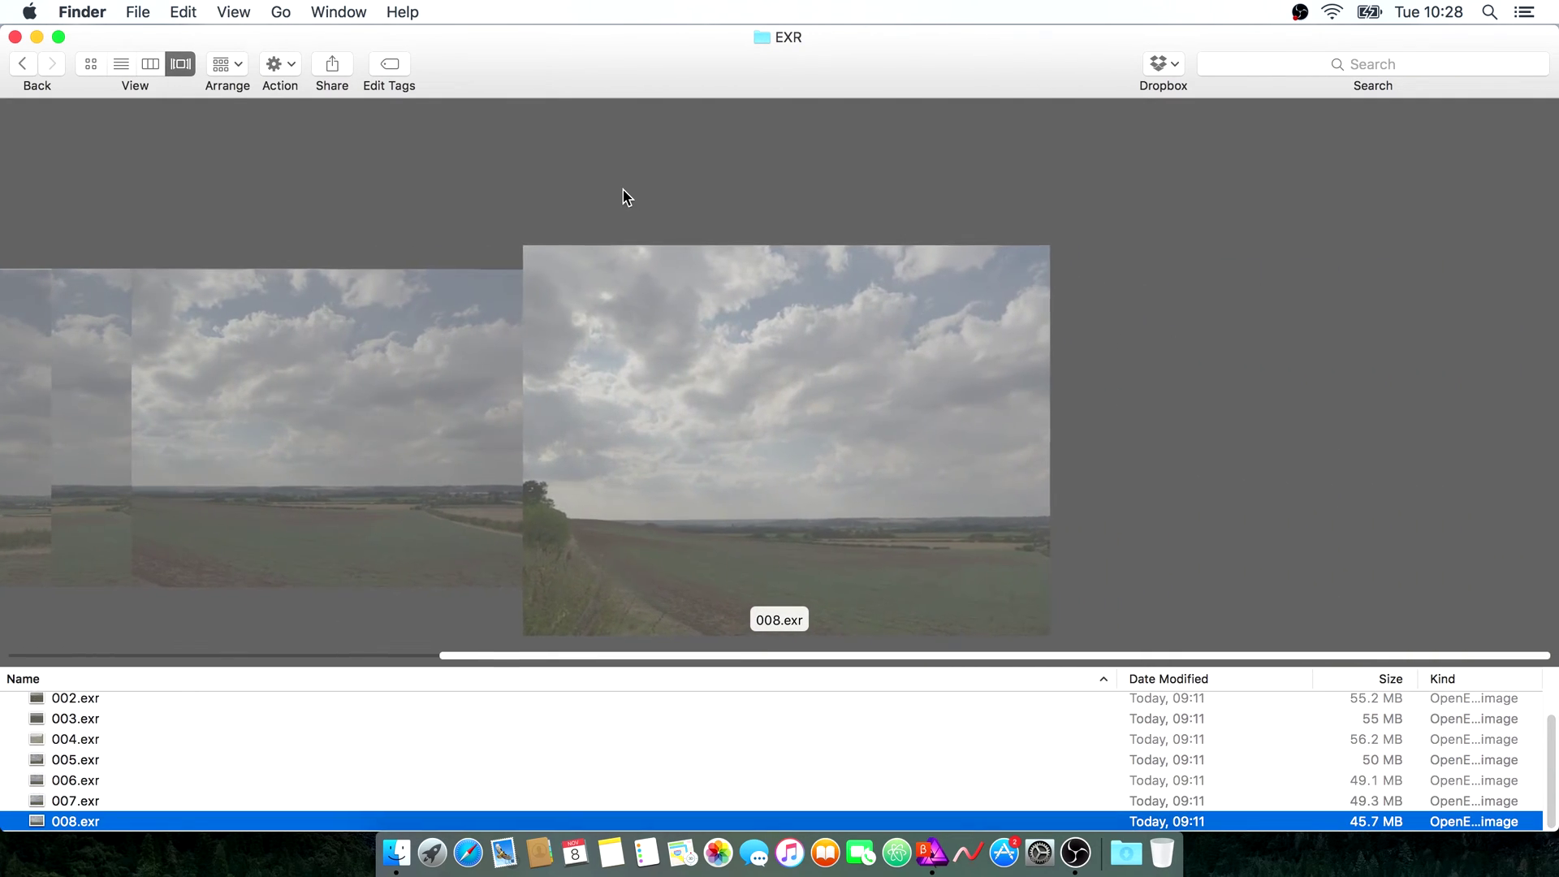
pyautogui.hscroll(-4, 625, 197)
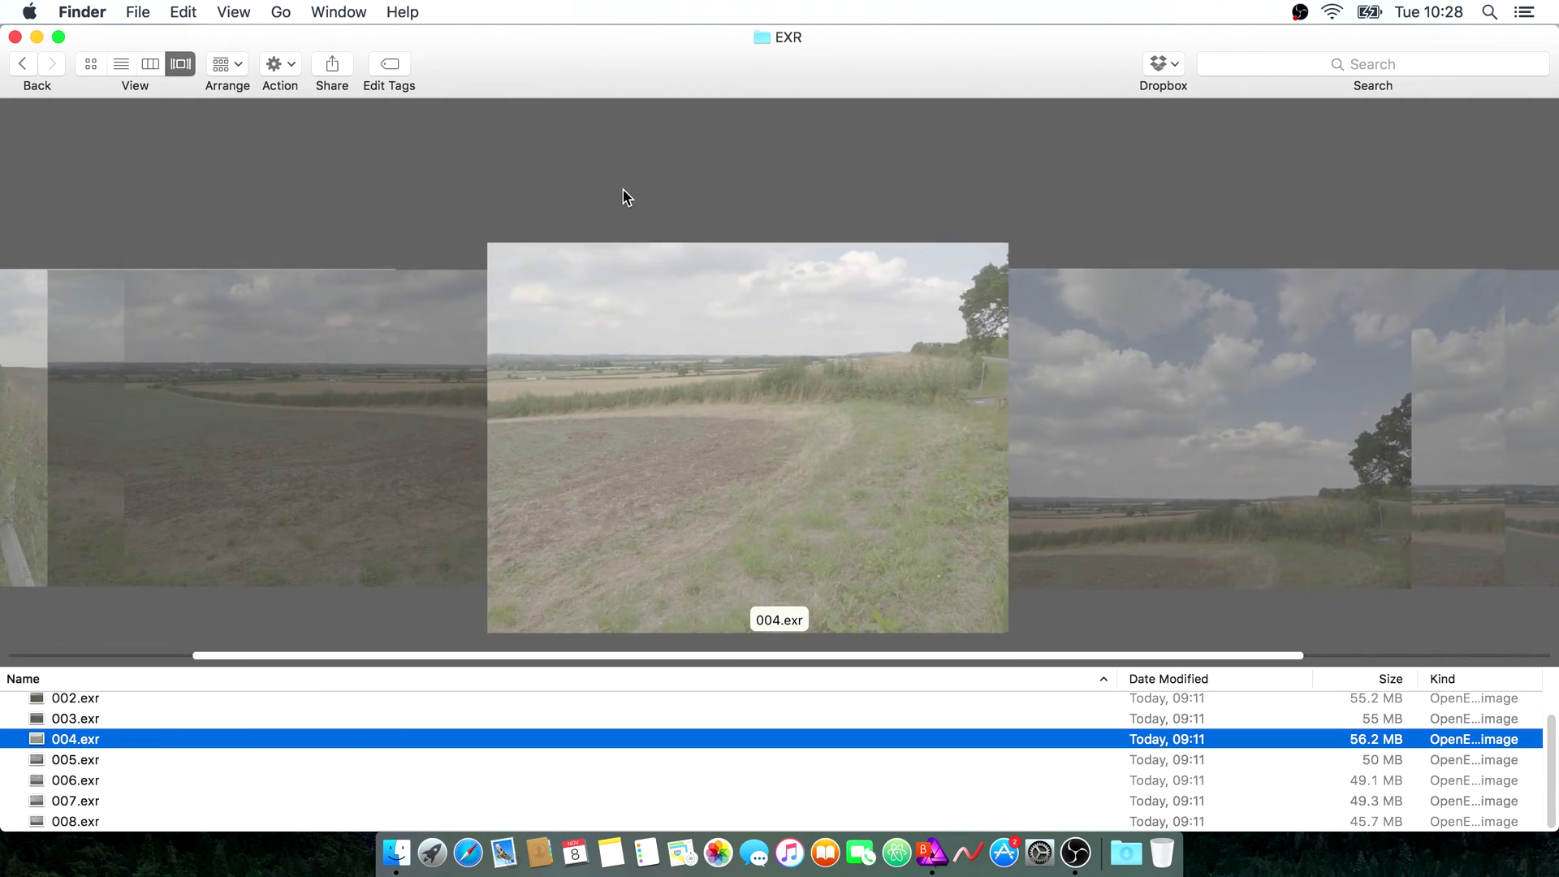
pyautogui.hscroll(-3, 625, 197)
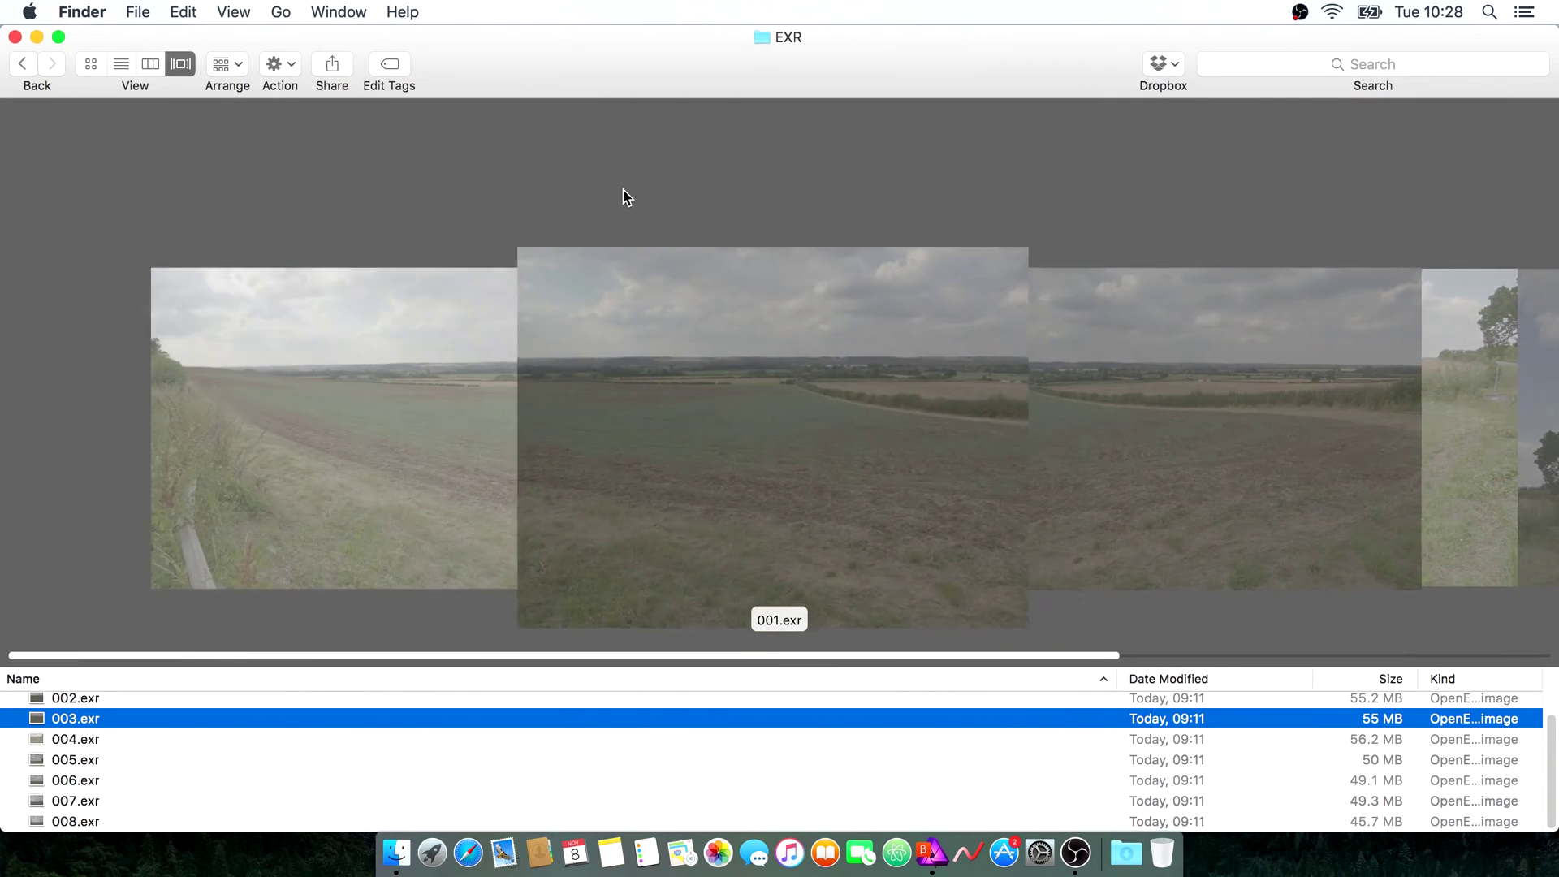
pyautogui.hscroll(3, 625, 198)
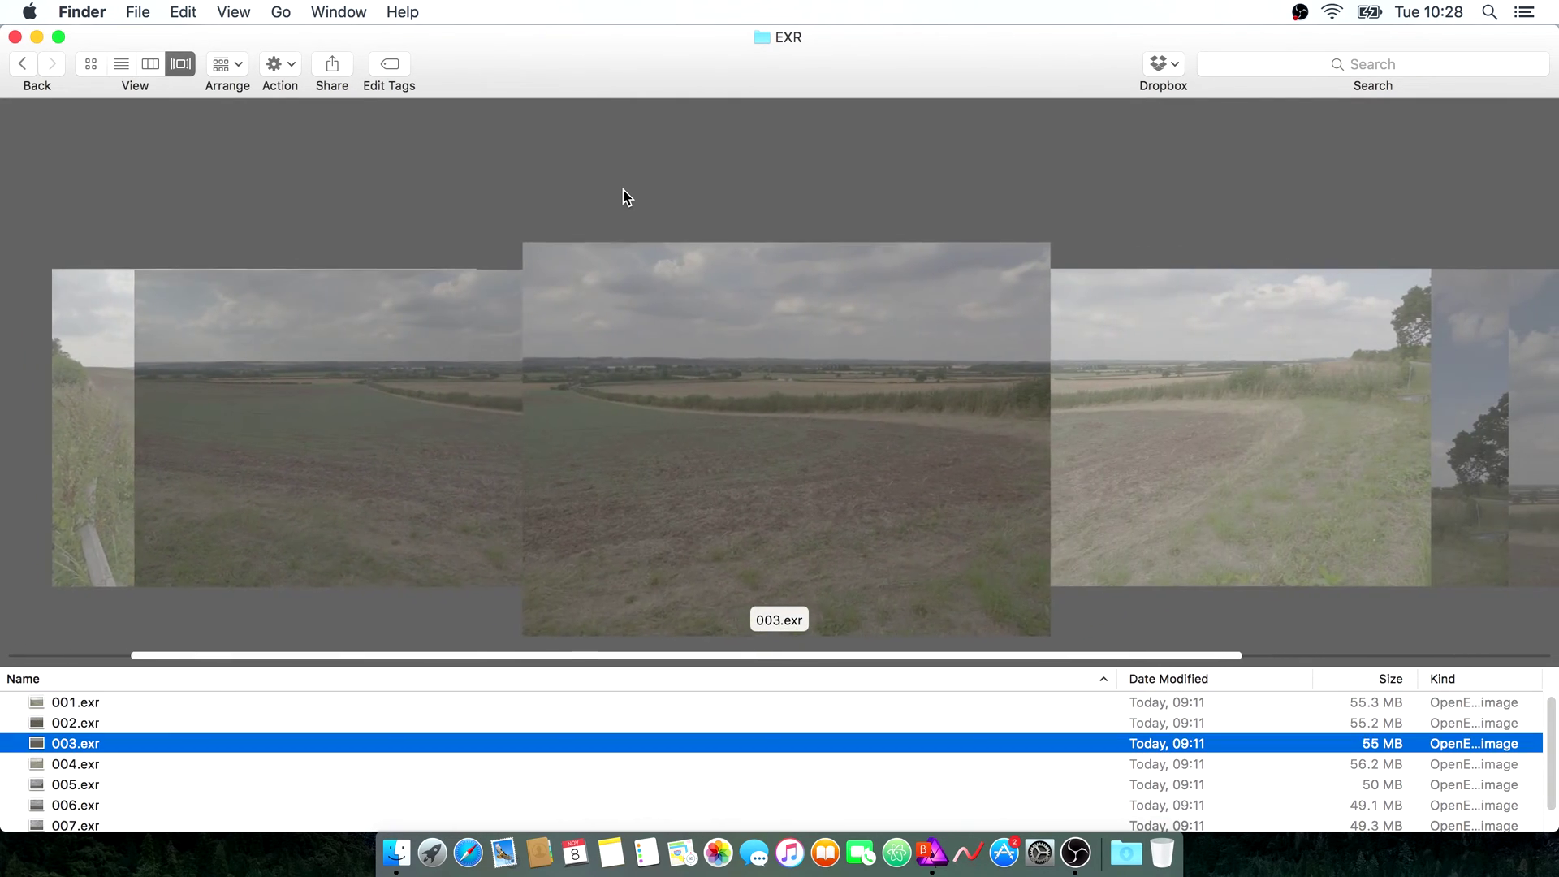
pyautogui.hscroll(3, 626, 197)
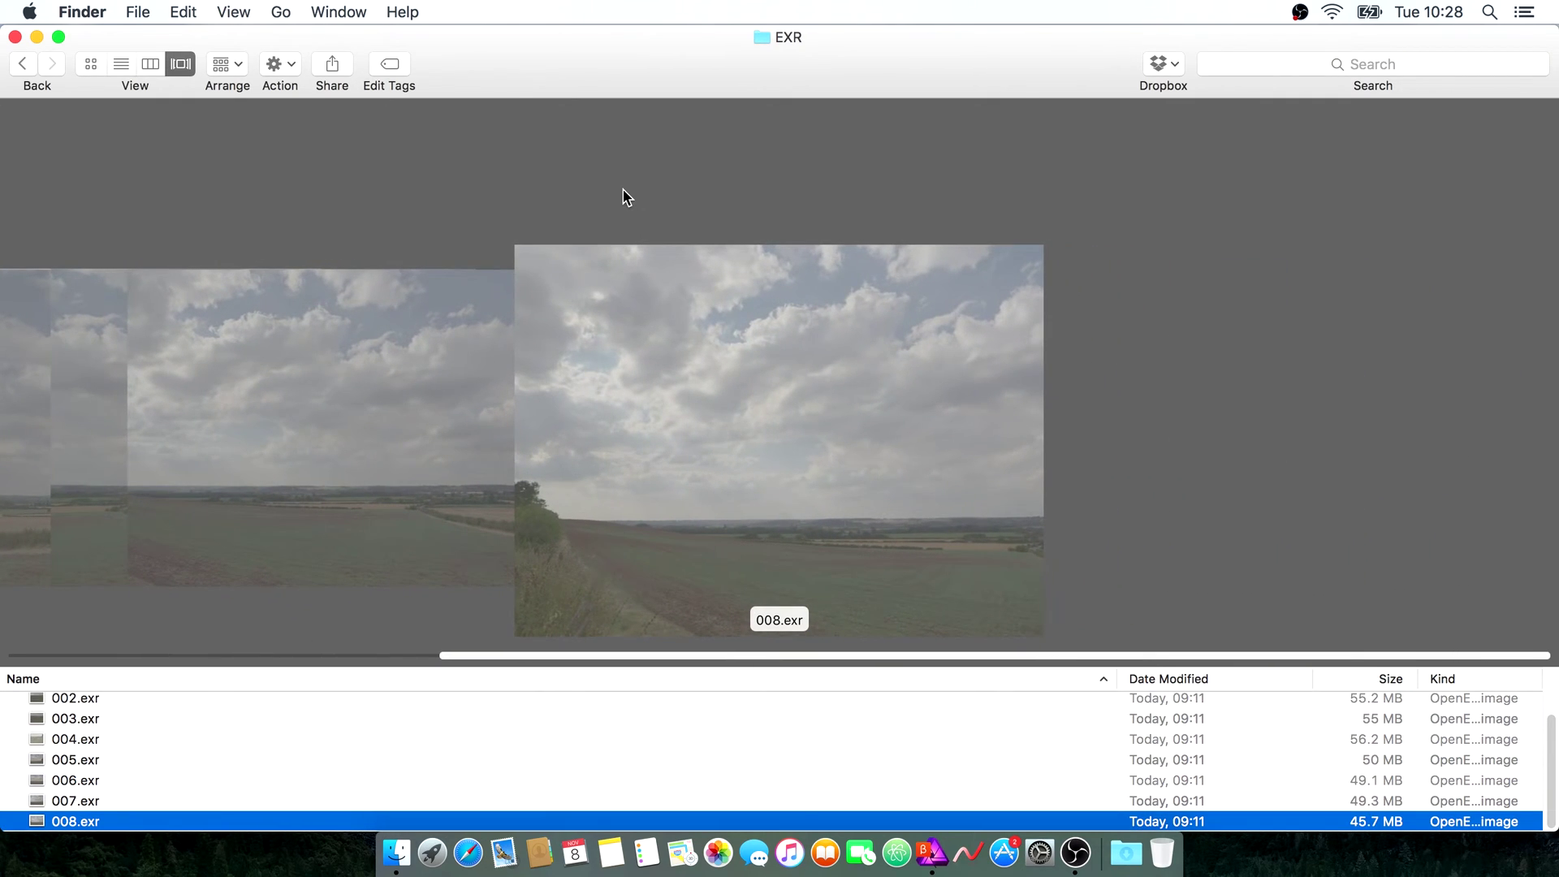
pyautogui.hscroll(-3, 625, 198)
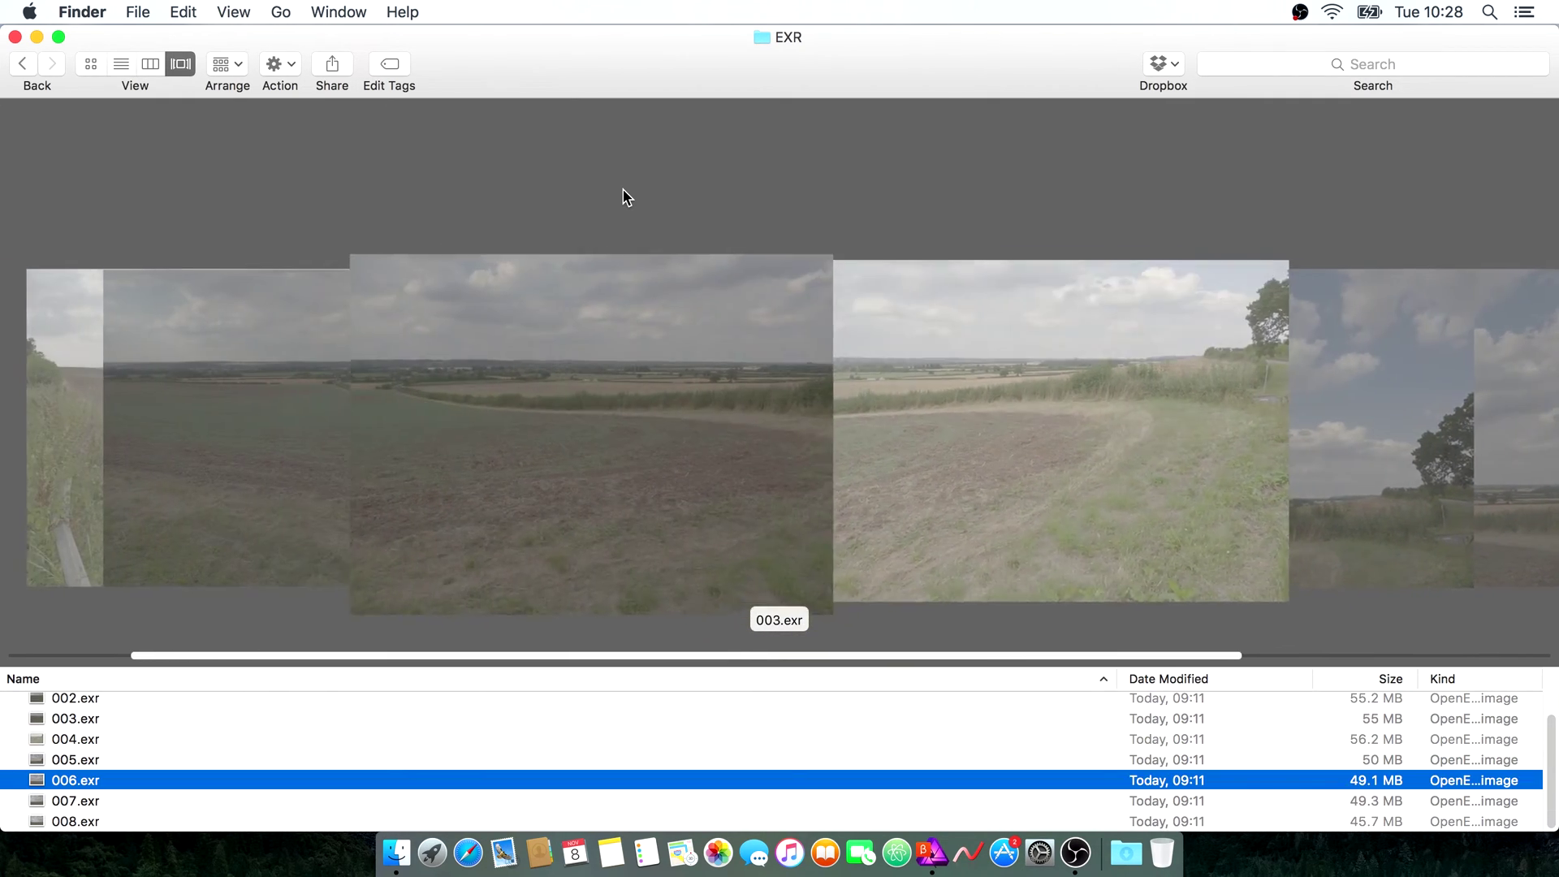
pyautogui.hscroll(-5, 625, 197)
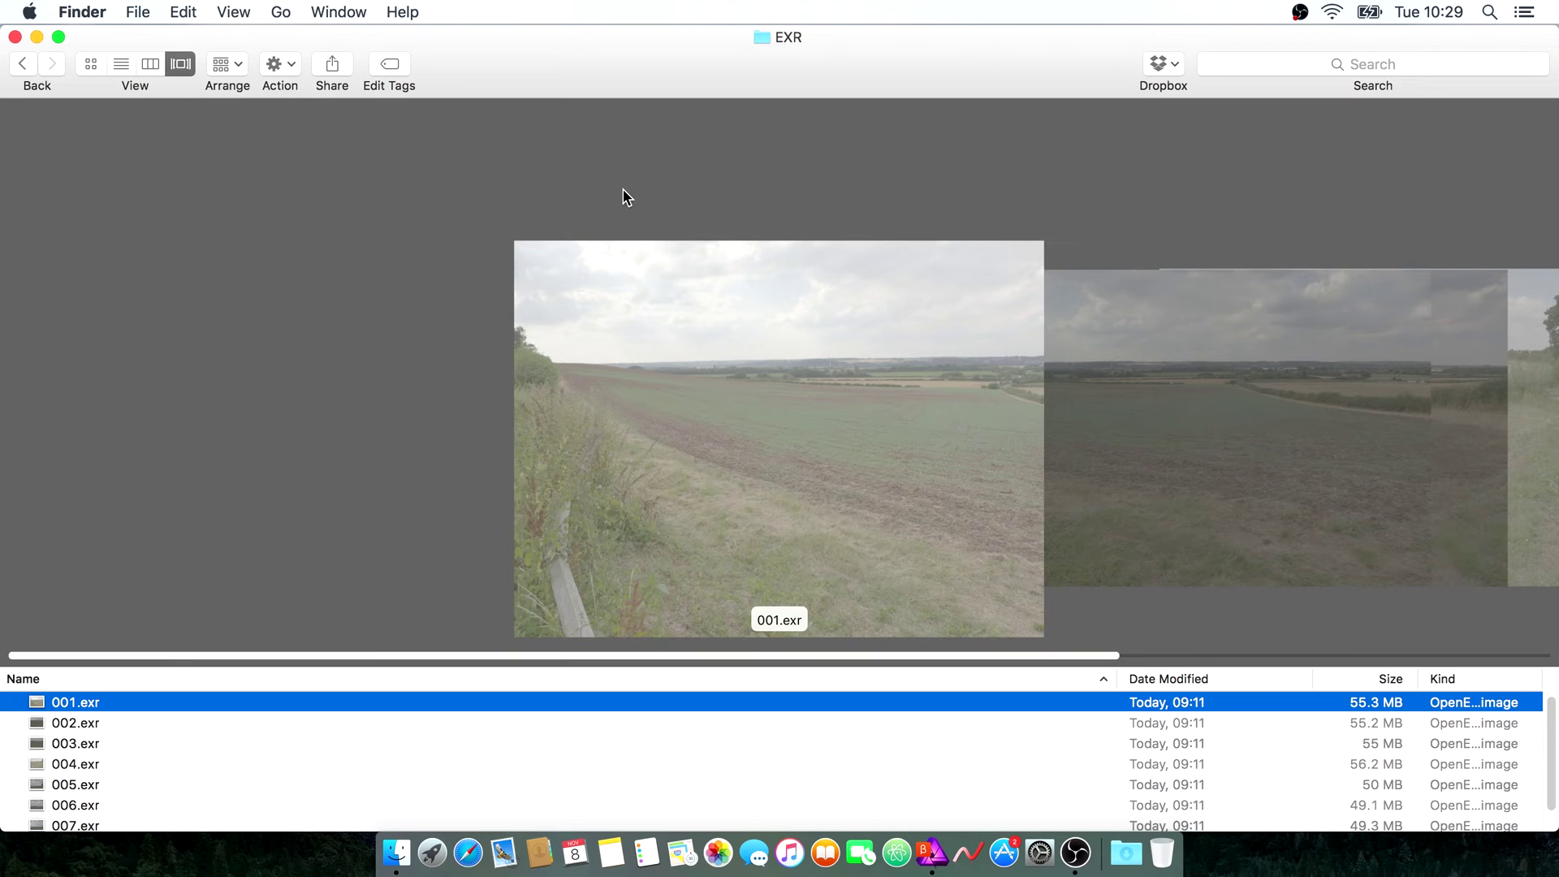
pyautogui.hscroll(5, 625, 197)
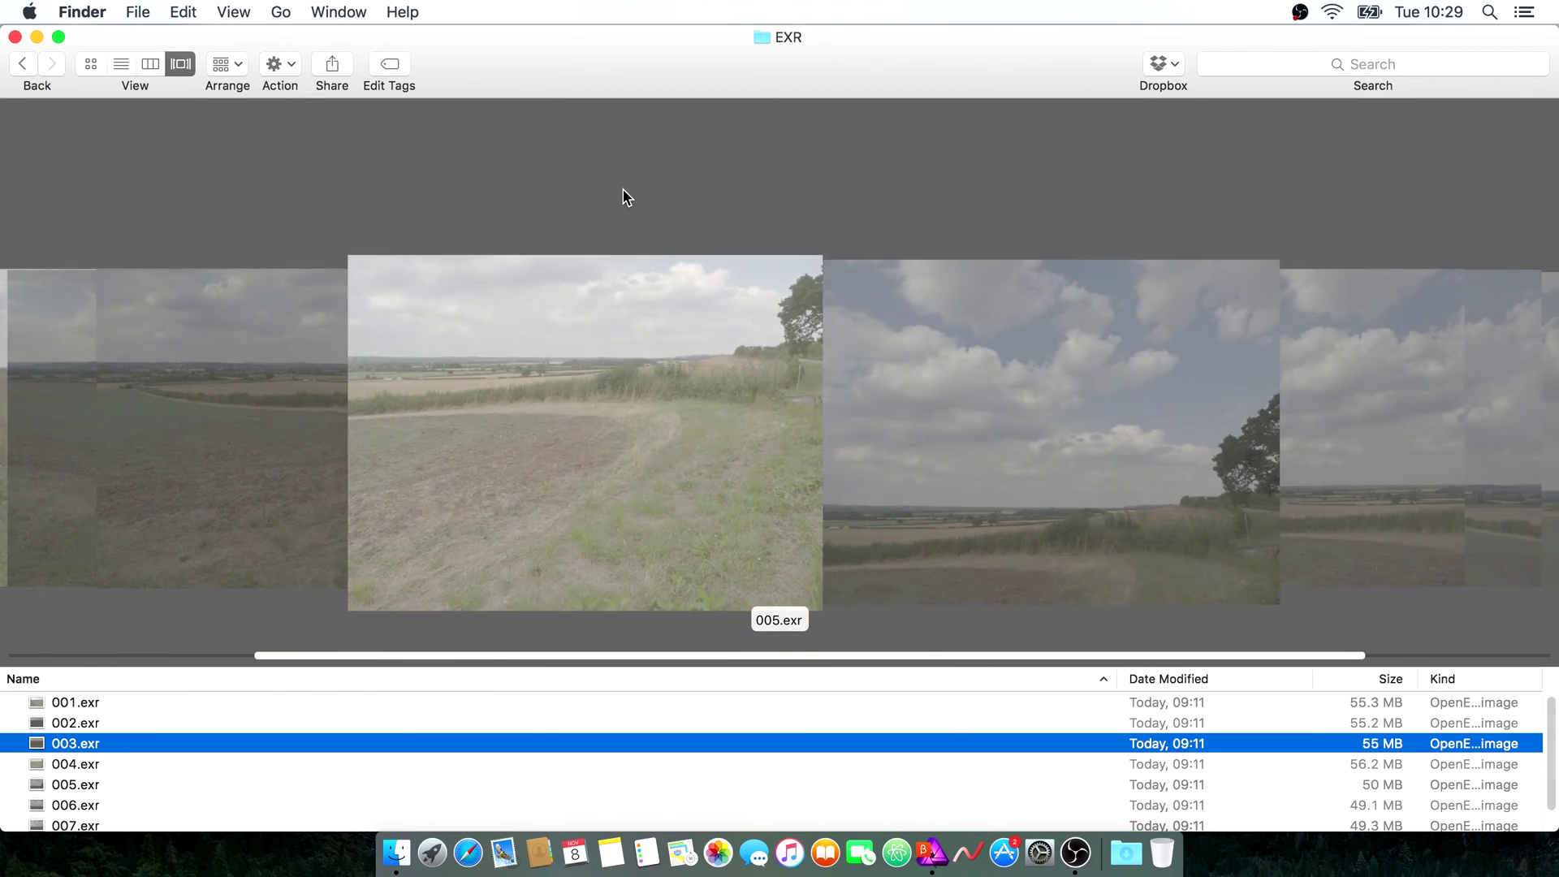
pyautogui.hscroll(3, 625, 198)
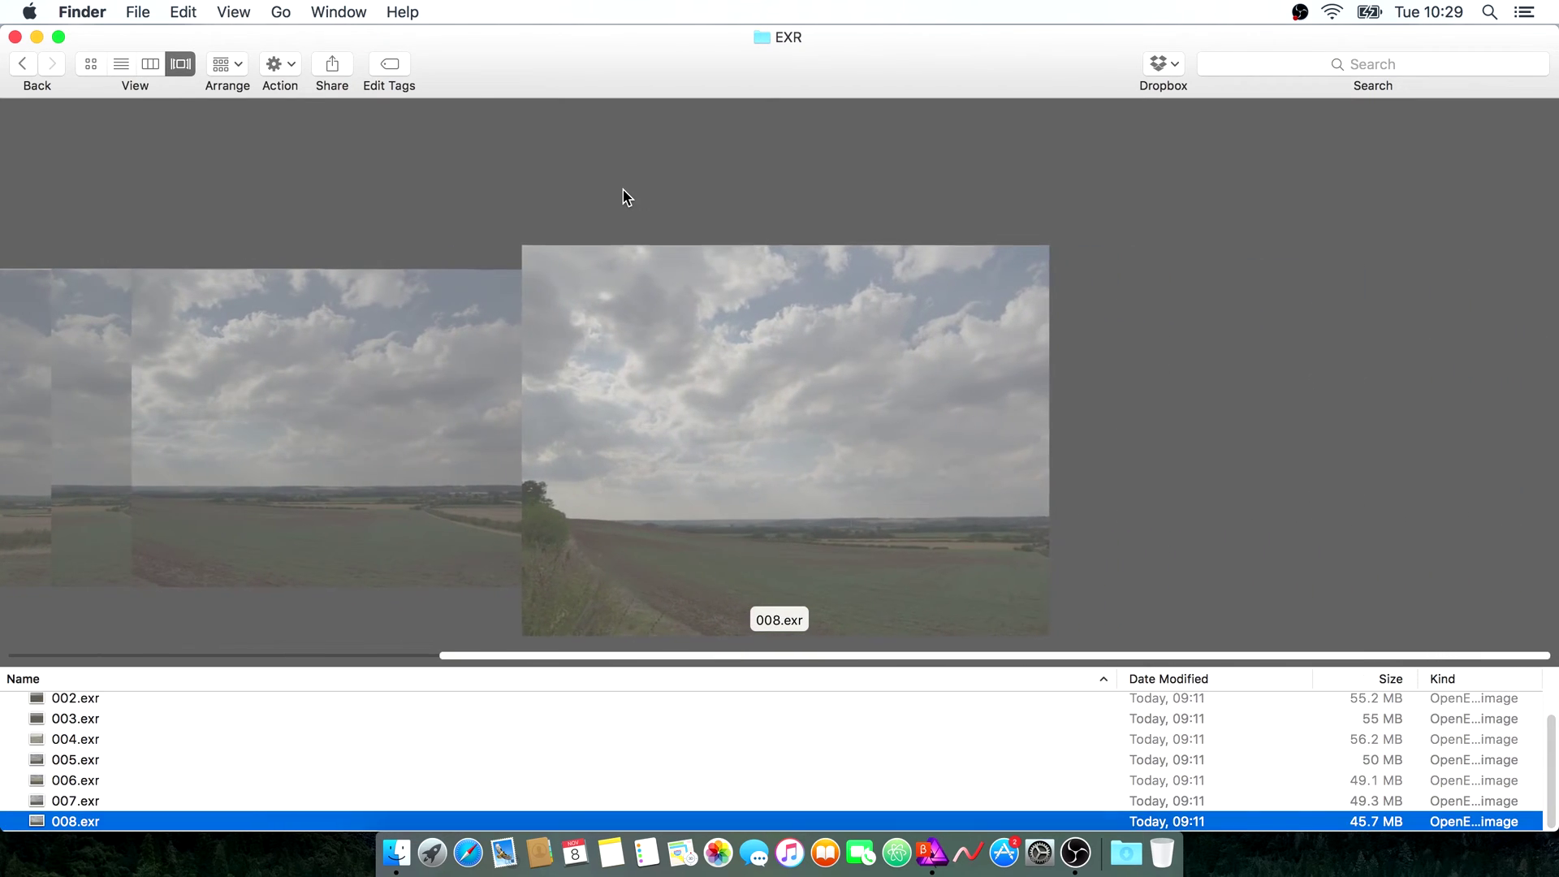
pyautogui.hscroll(-3, 626, 197)
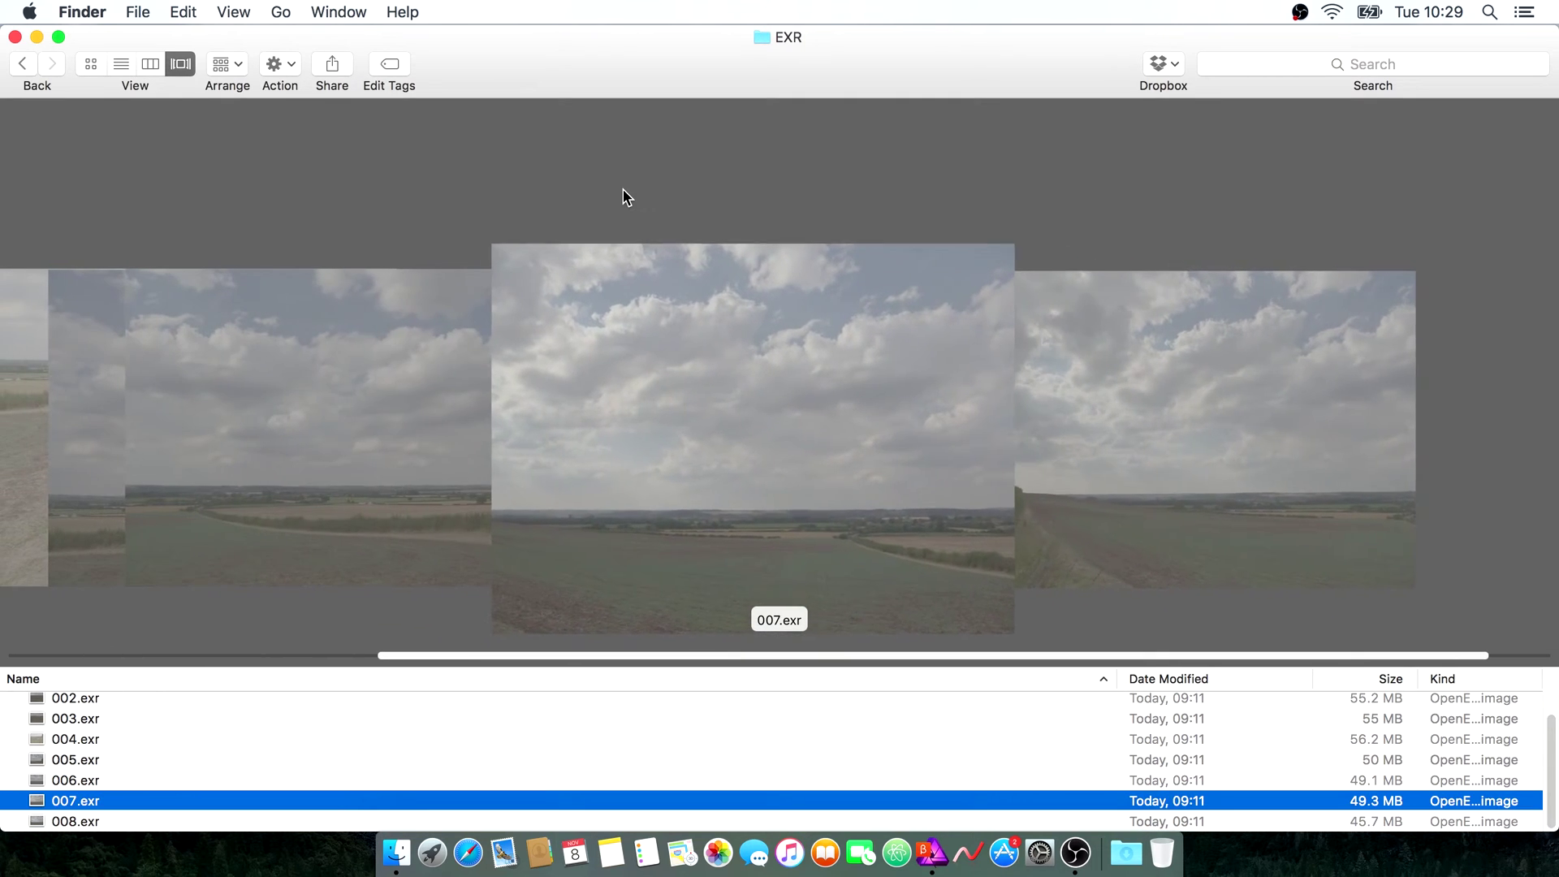
pyautogui.hscroll(-4, 625, 198)
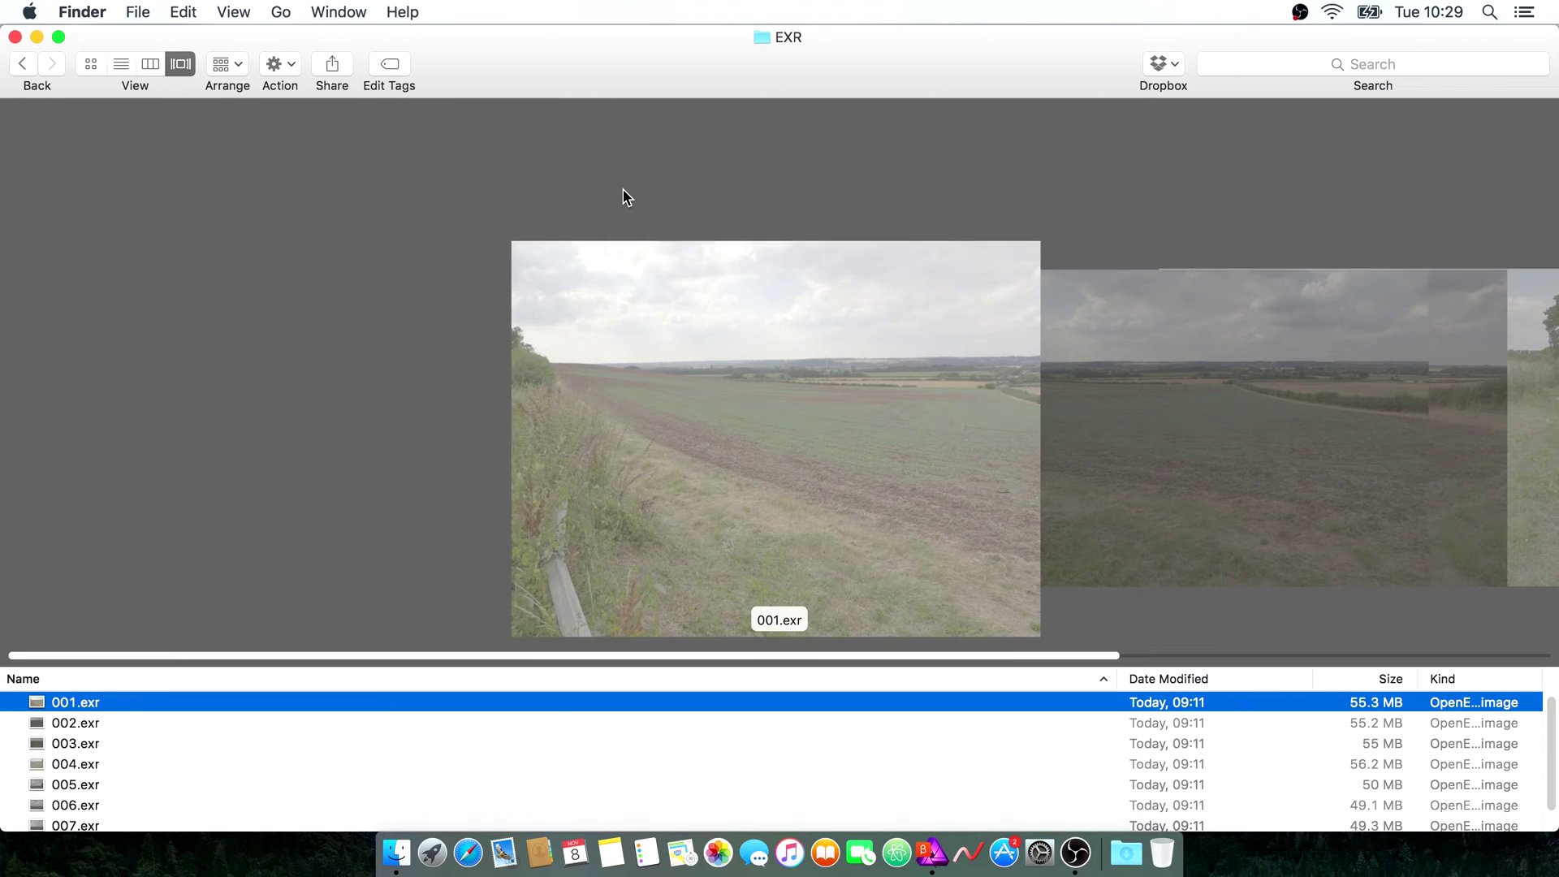
pyautogui.hscroll(3, 625, 197)
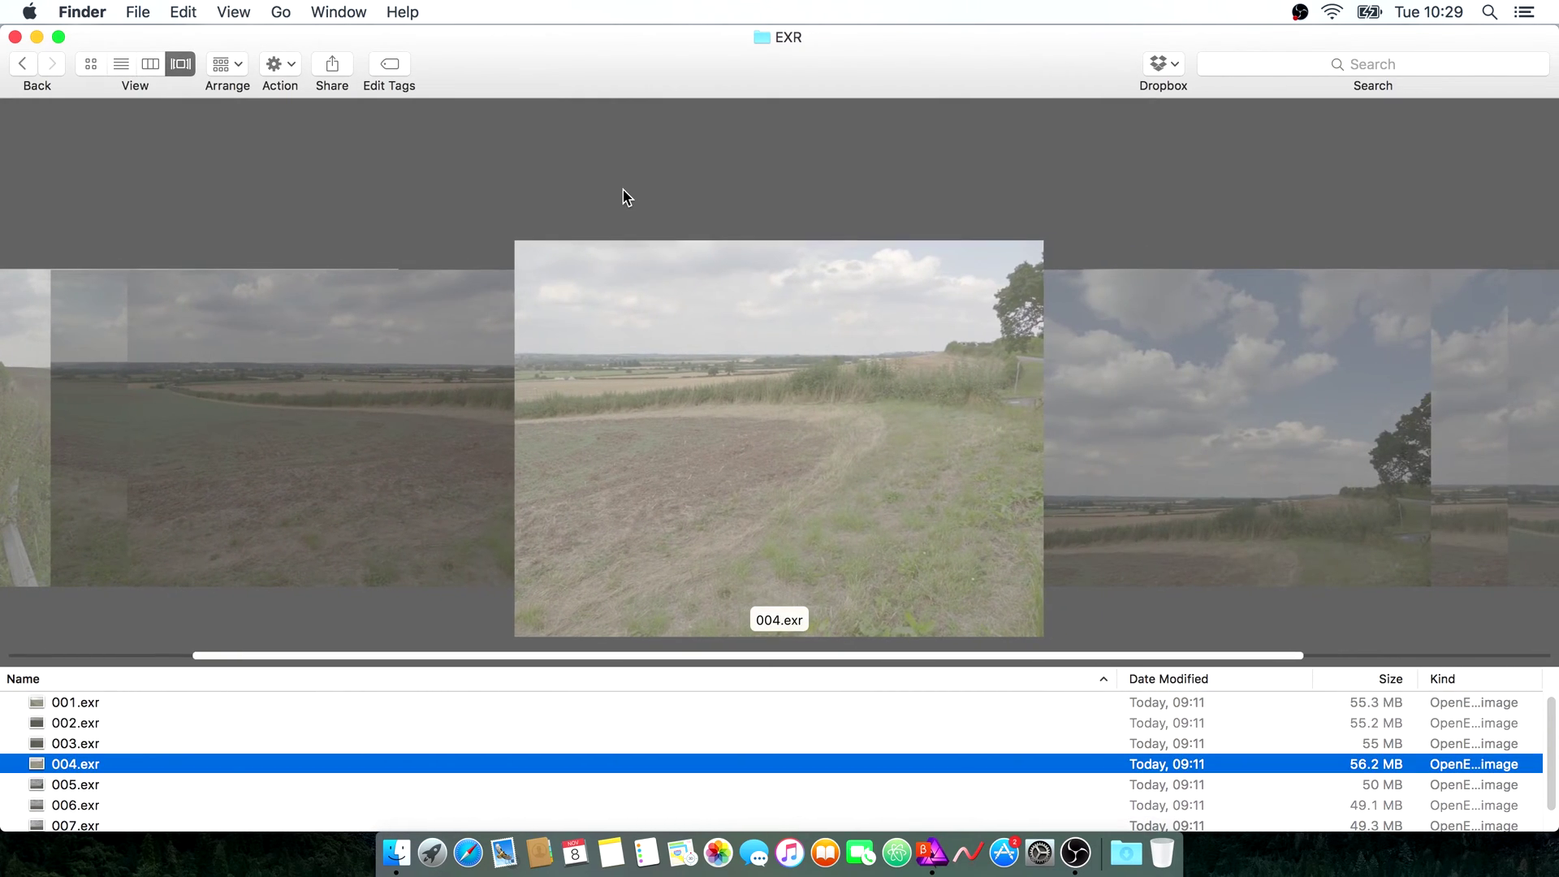
pyautogui.press('super+Tab')
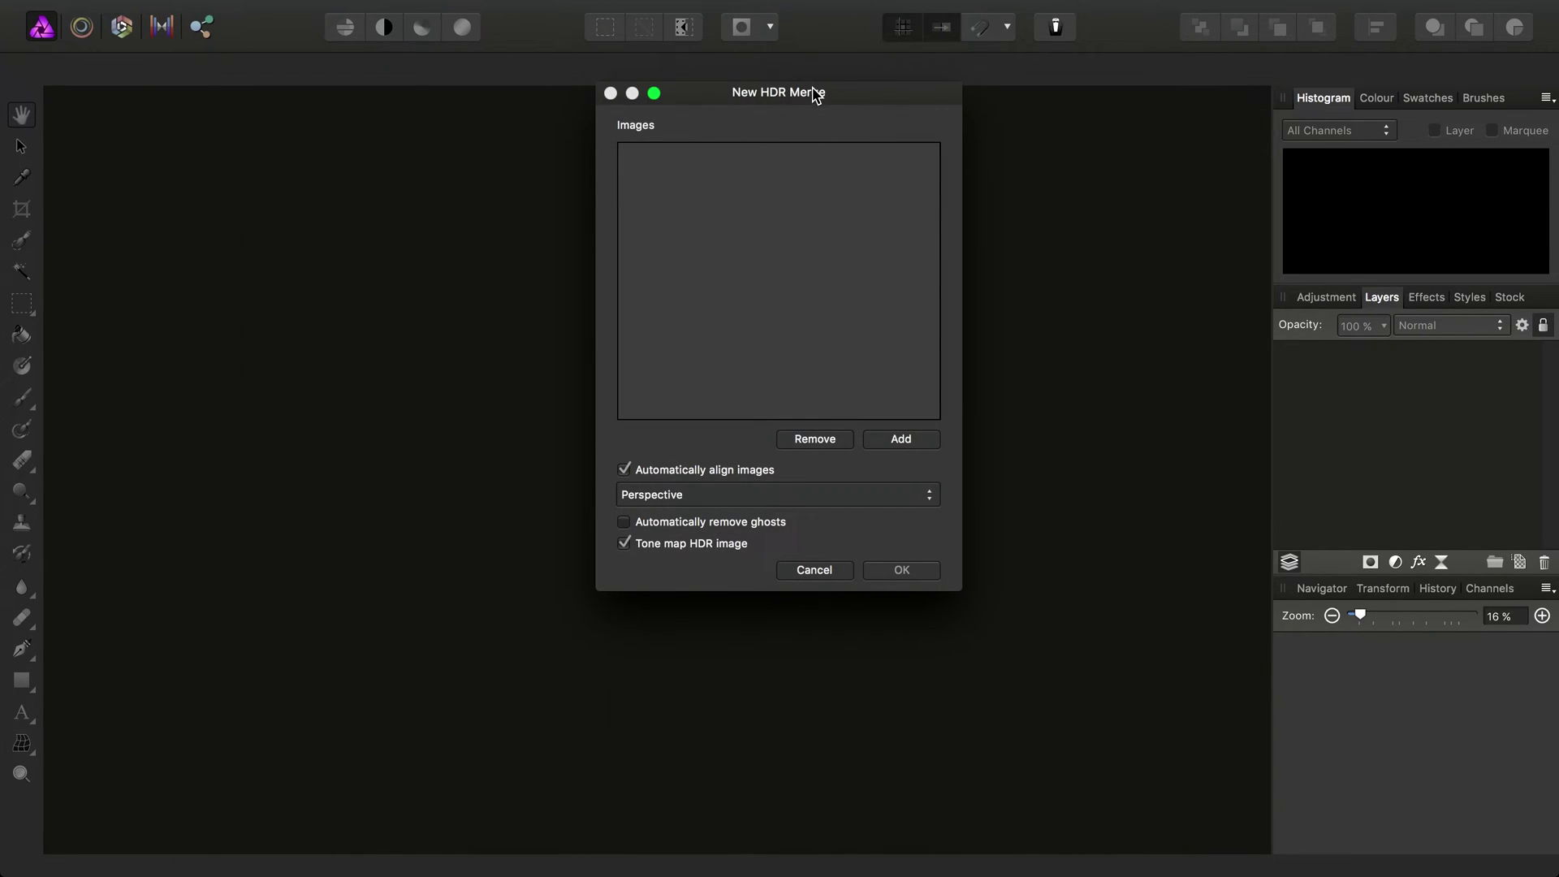
# - Add the five JPGs _8180064 to _8180068 from the Image 01 folder to the merge list
pyautogui.click(901, 440)
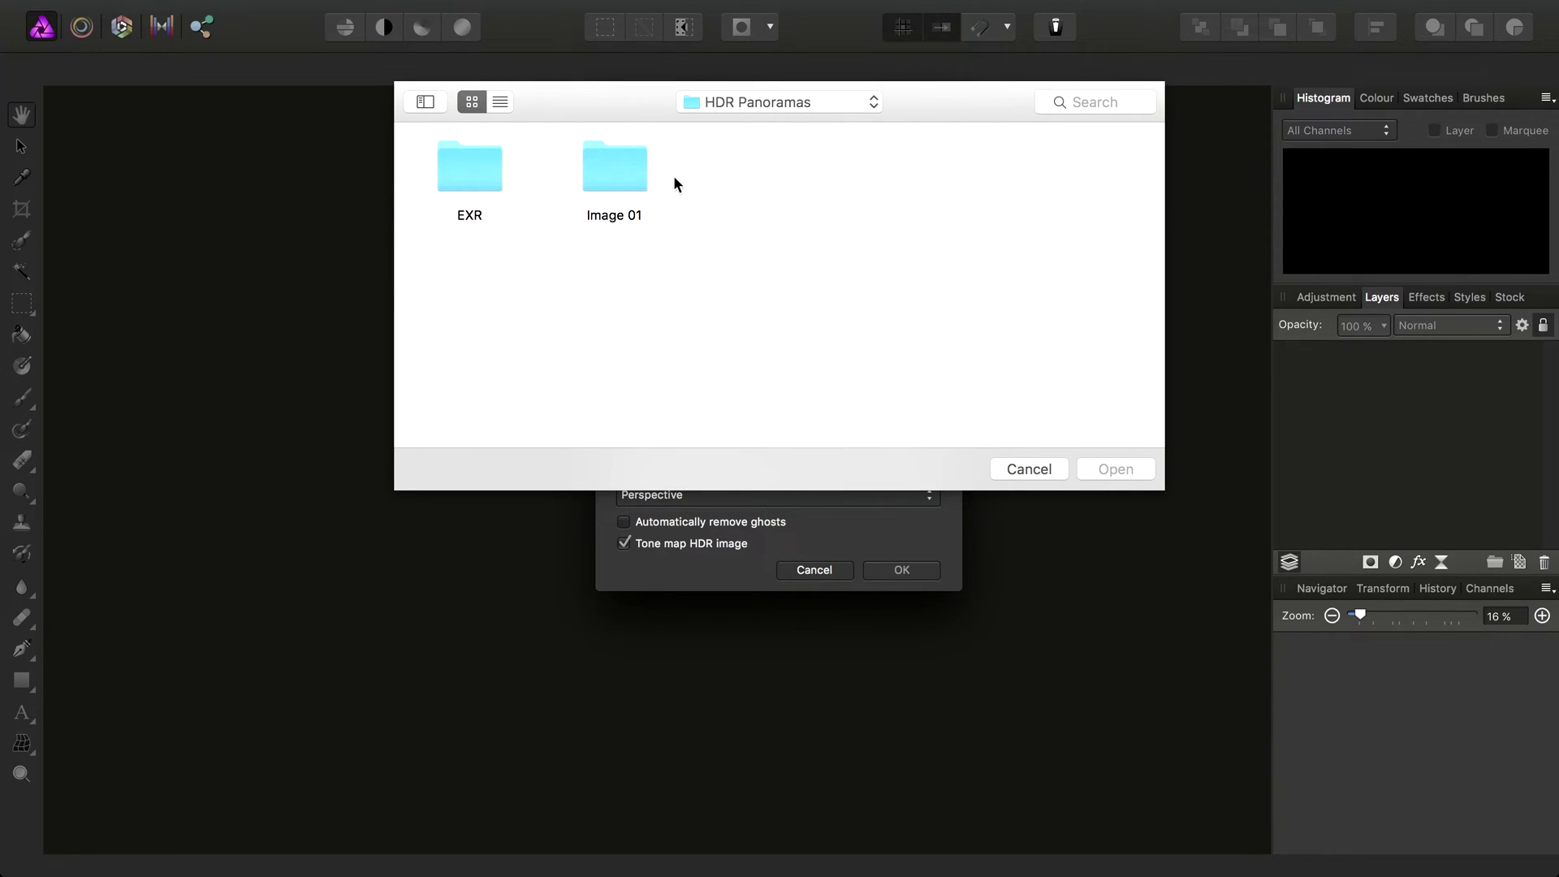
pyautogui.doubleClick(609, 167)
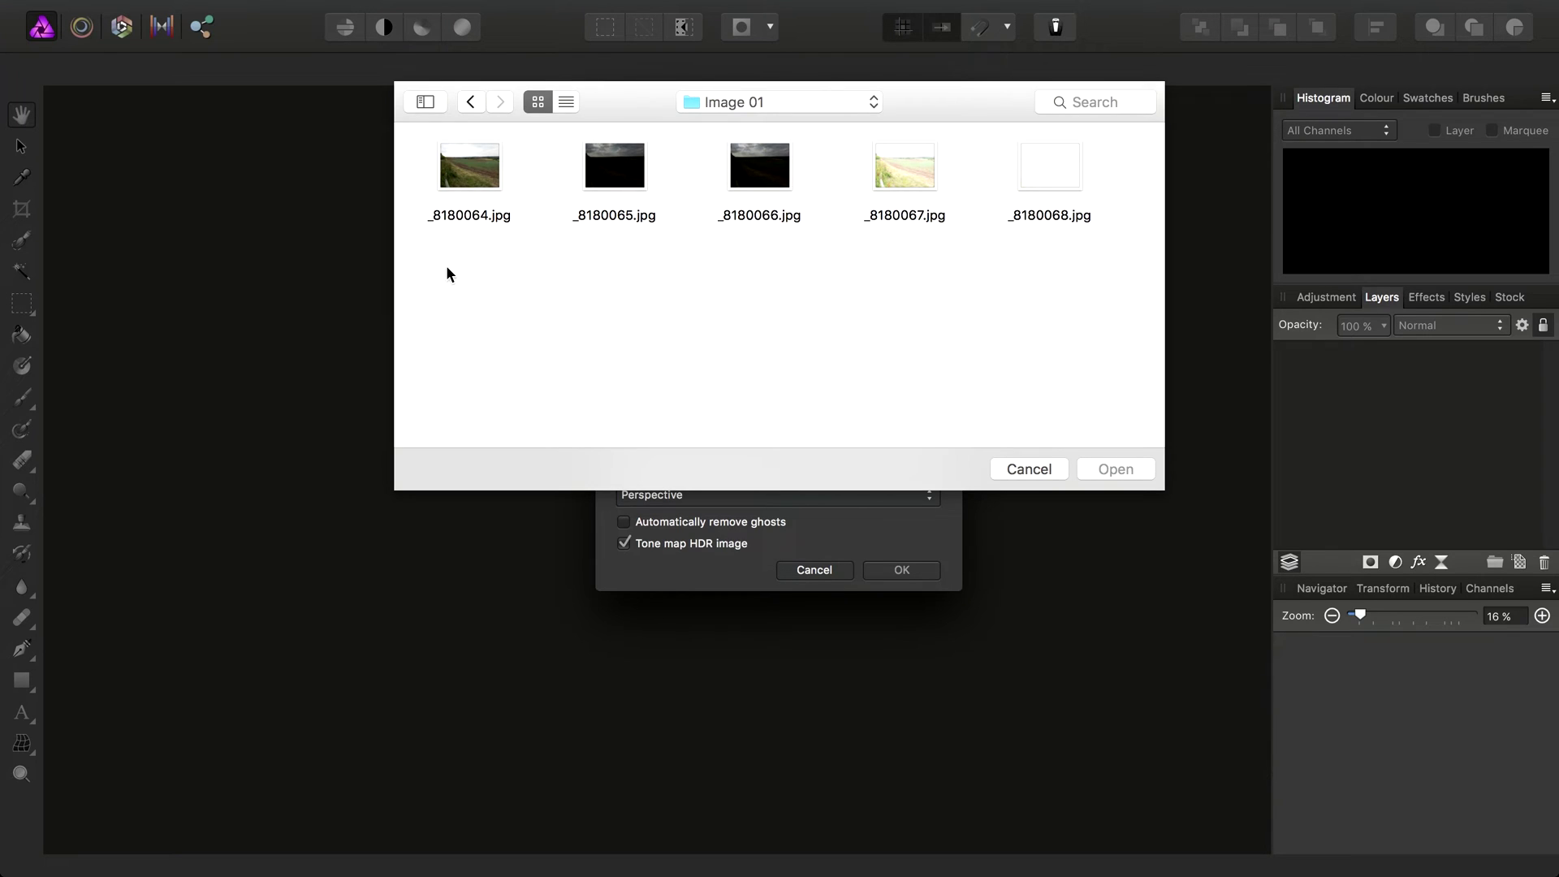
pyautogui.moveTo(480, 235); pyautogui.dragTo(1066, 159)
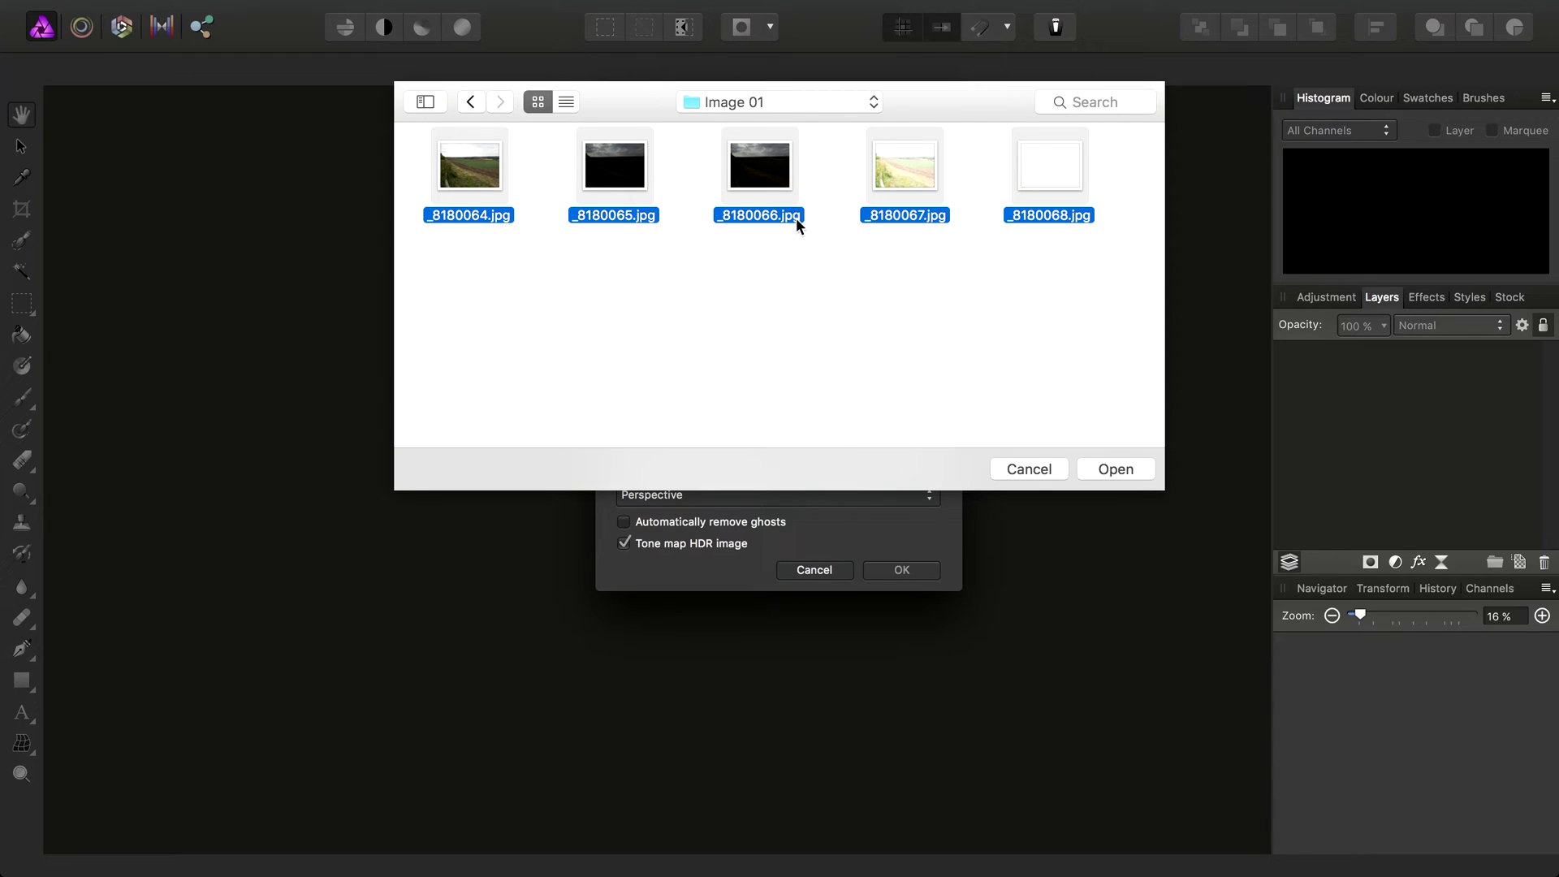
pyautogui.click(1115, 467)
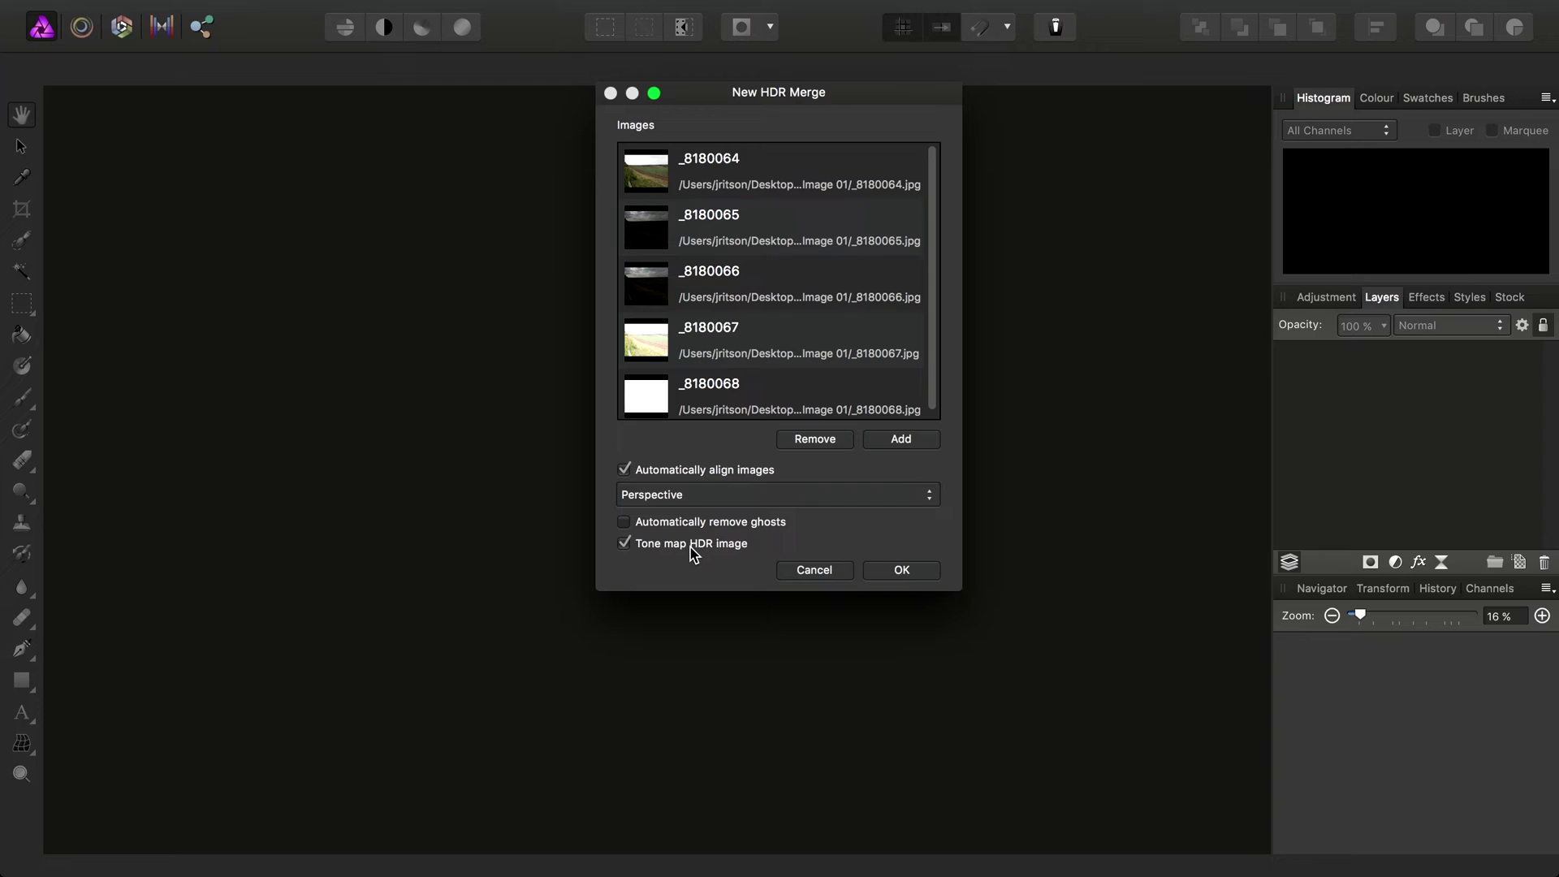
# - Merge the exposures with Tone map HDR image off into a 4590 × 3444 px 32-bit image, then select the Hand tool
pyautogui.click(691, 546)
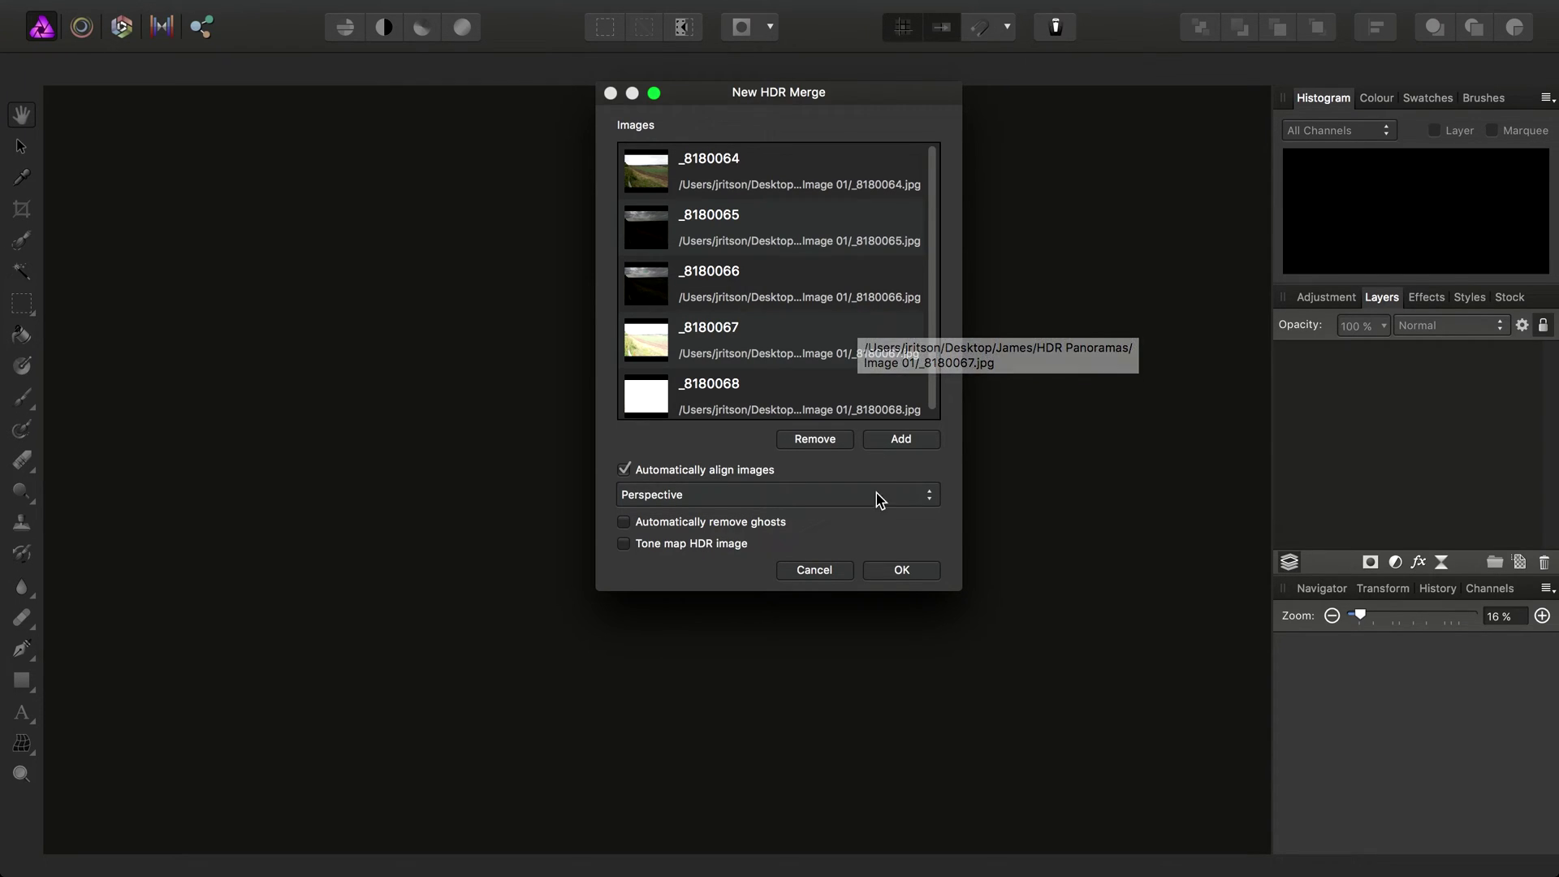
pyautogui.click(903, 572)
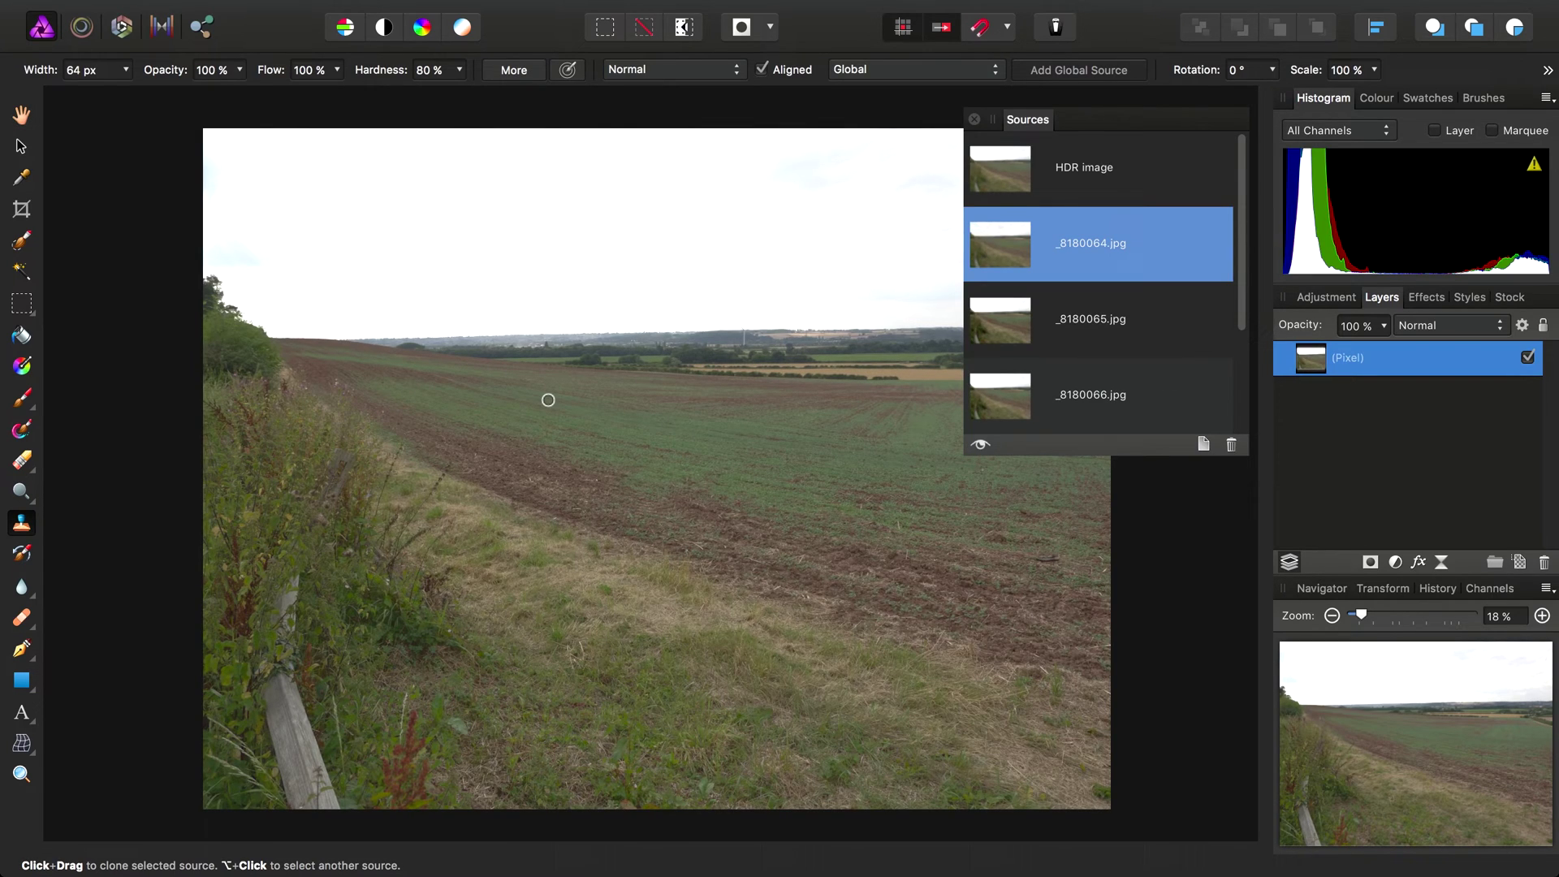
pyautogui.click(24, 116)
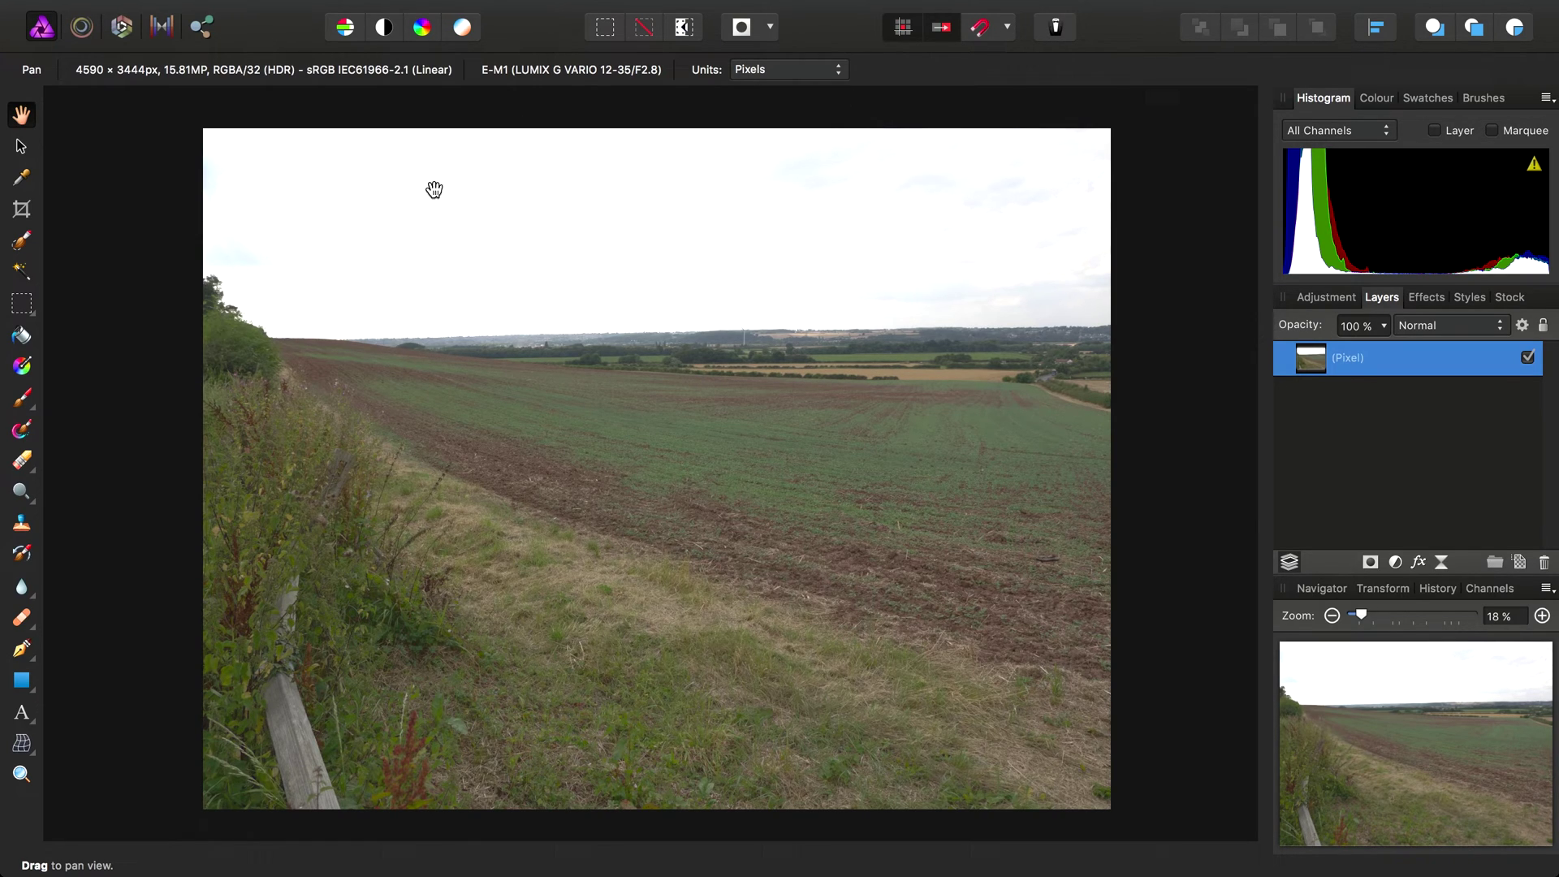
# - Export the merged image as EXR using the OpenEXR 32-bit linear preset
pyautogui.moveTo(180, 7)
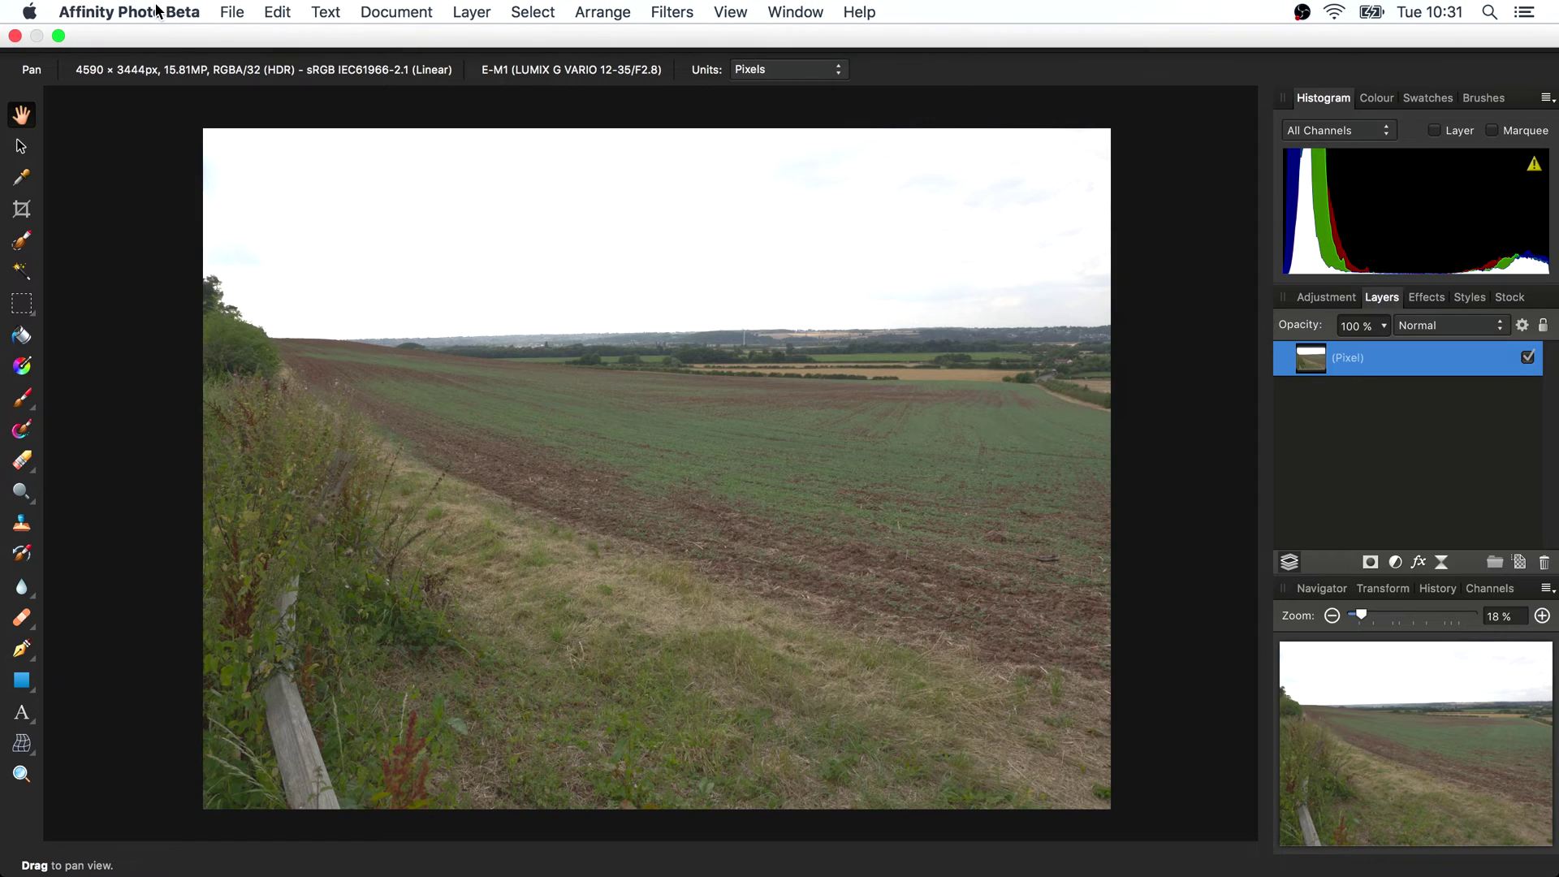
pyautogui.click(232, 12)
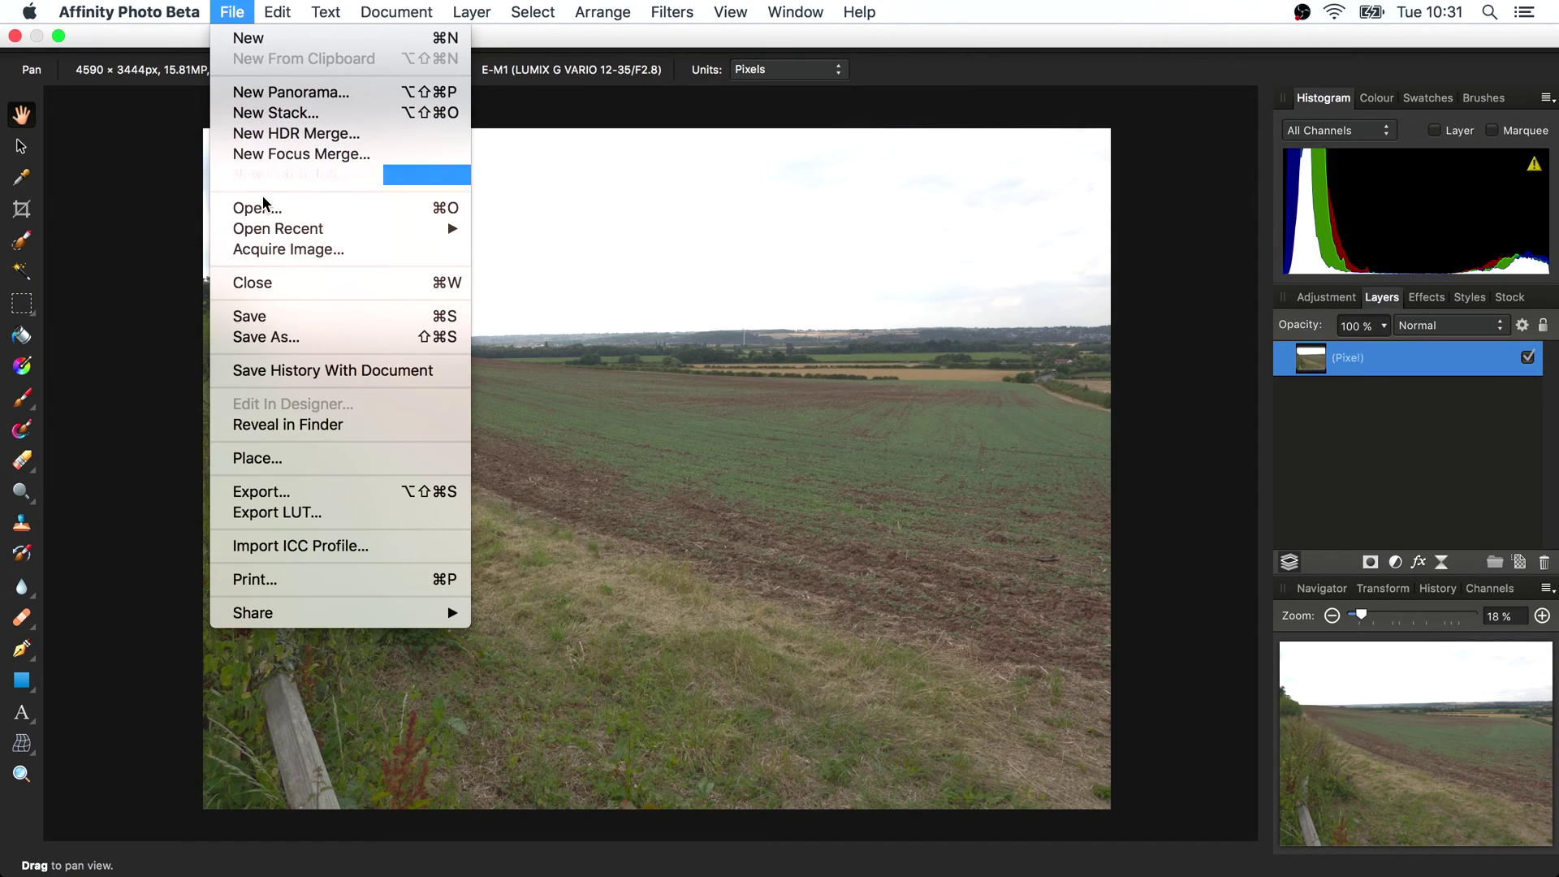
pyautogui.click(317, 492)
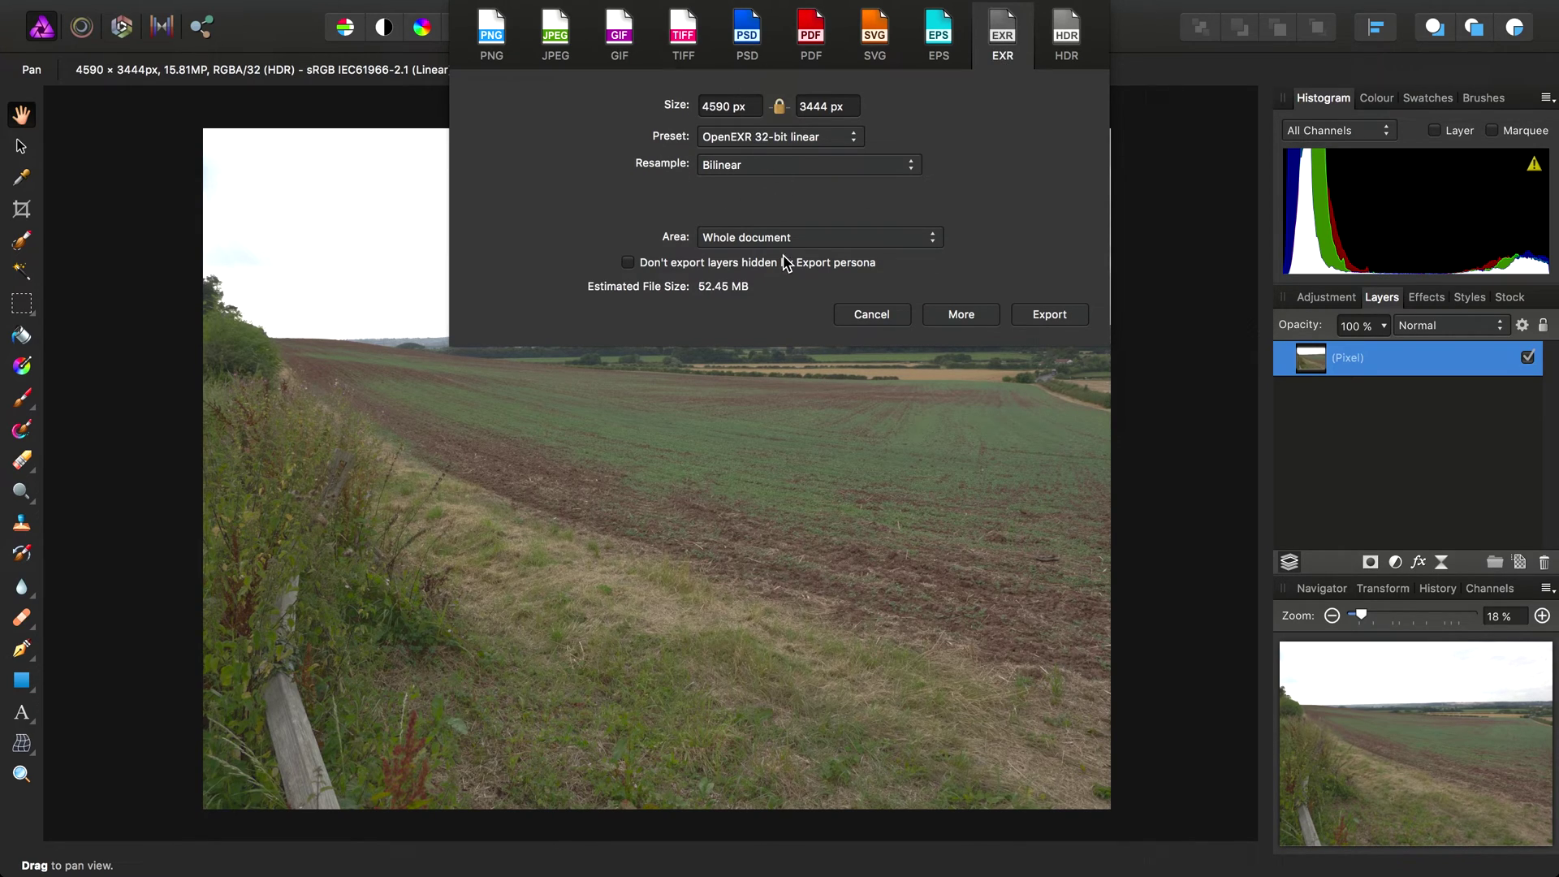
pyautogui.click(1066, 316)
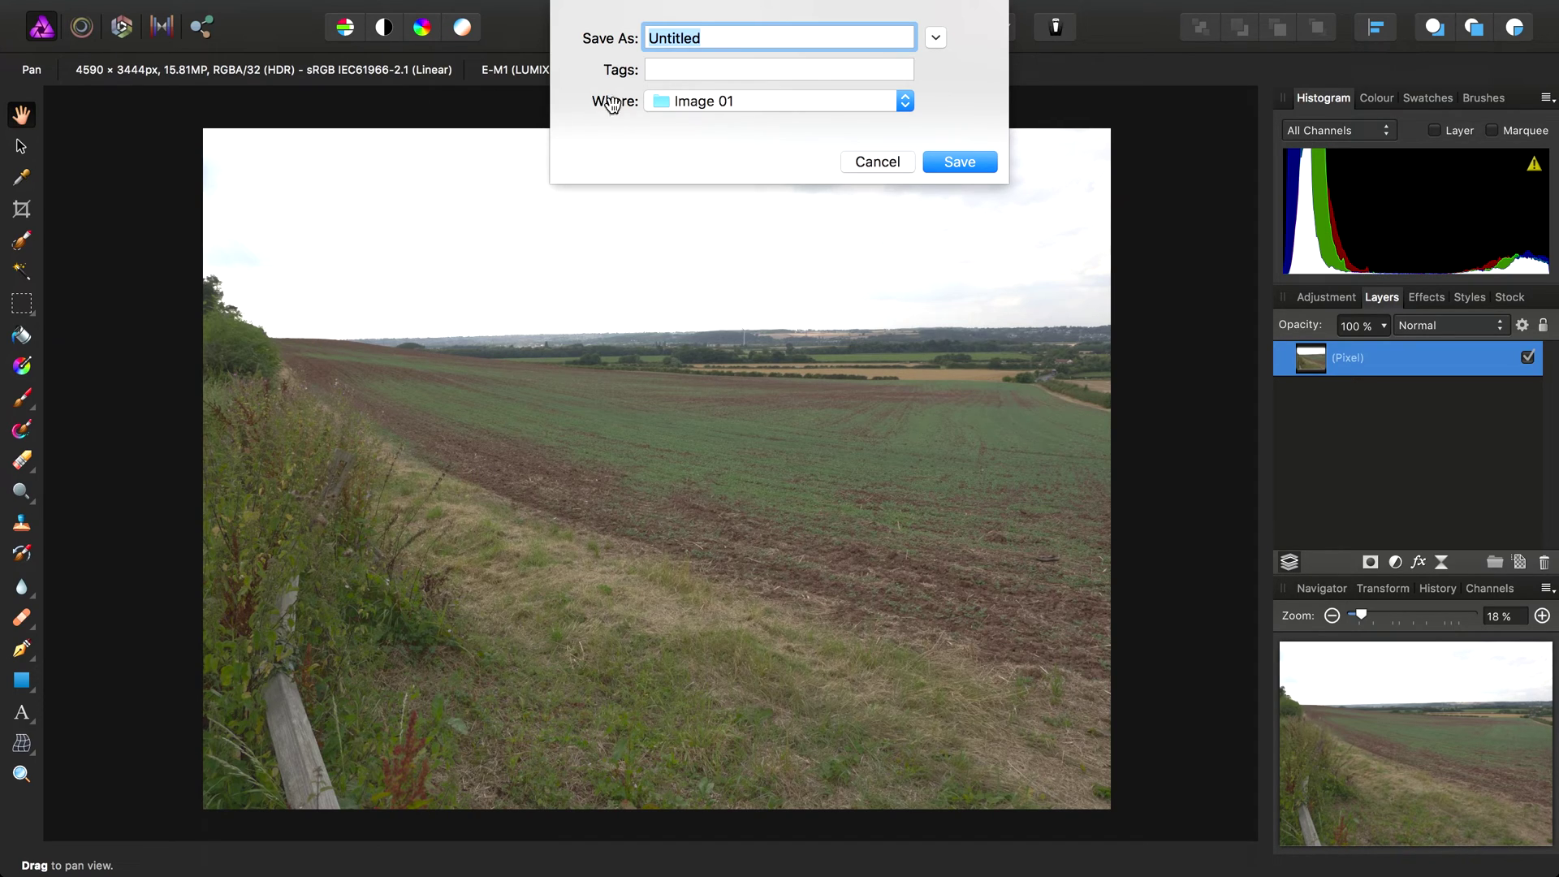
# - Save the export as '0' in Image 01, then close the merged document without saving
pyautogui.write('001')
pyautogui.click(952, 163)
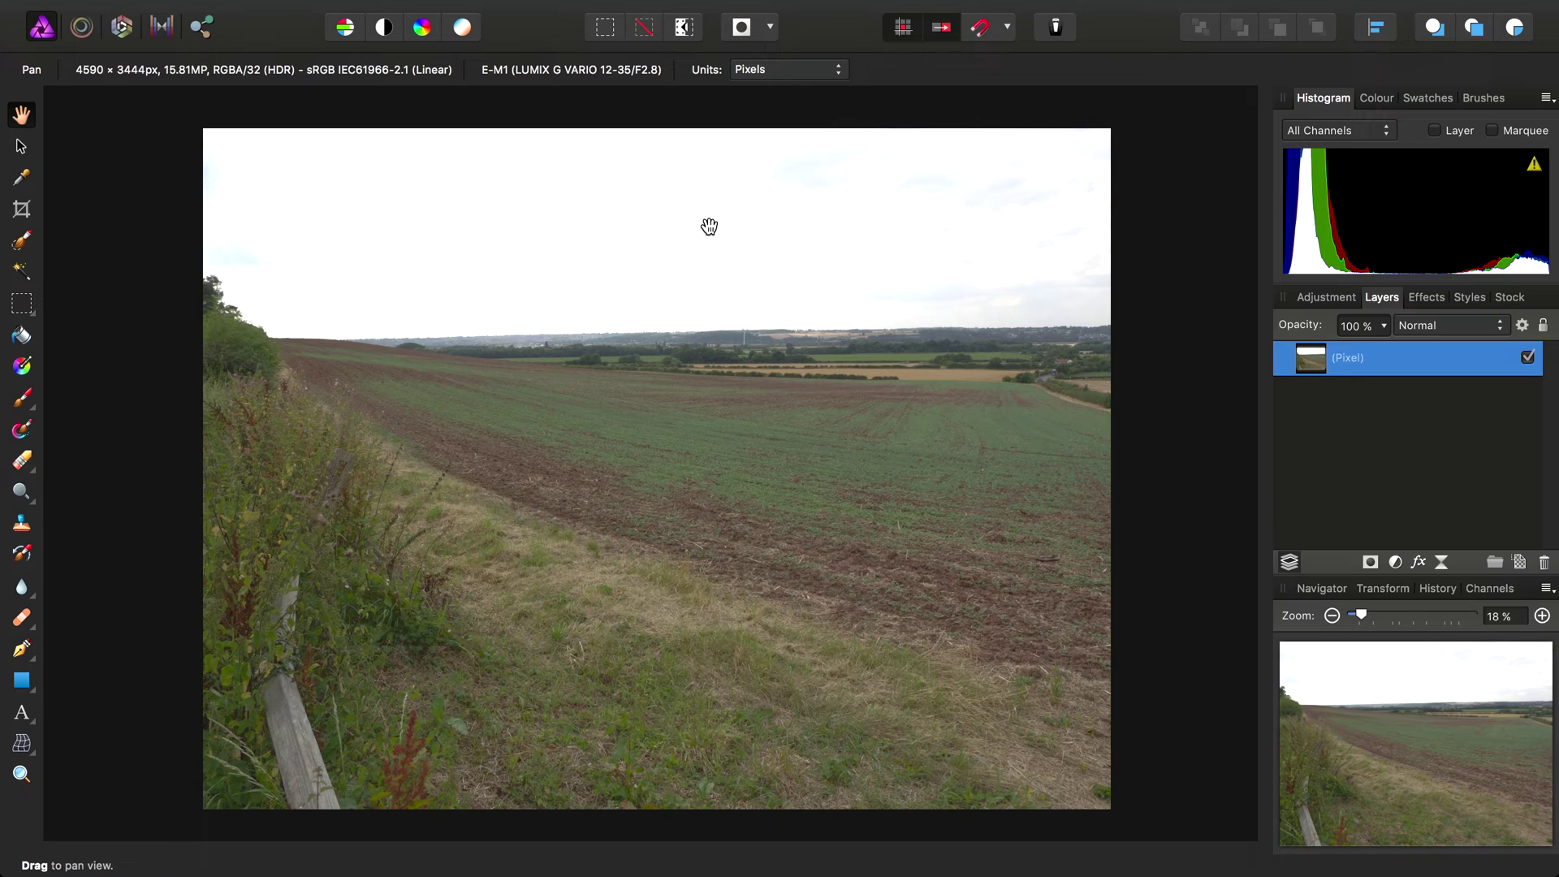
pyautogui.press('super+w')
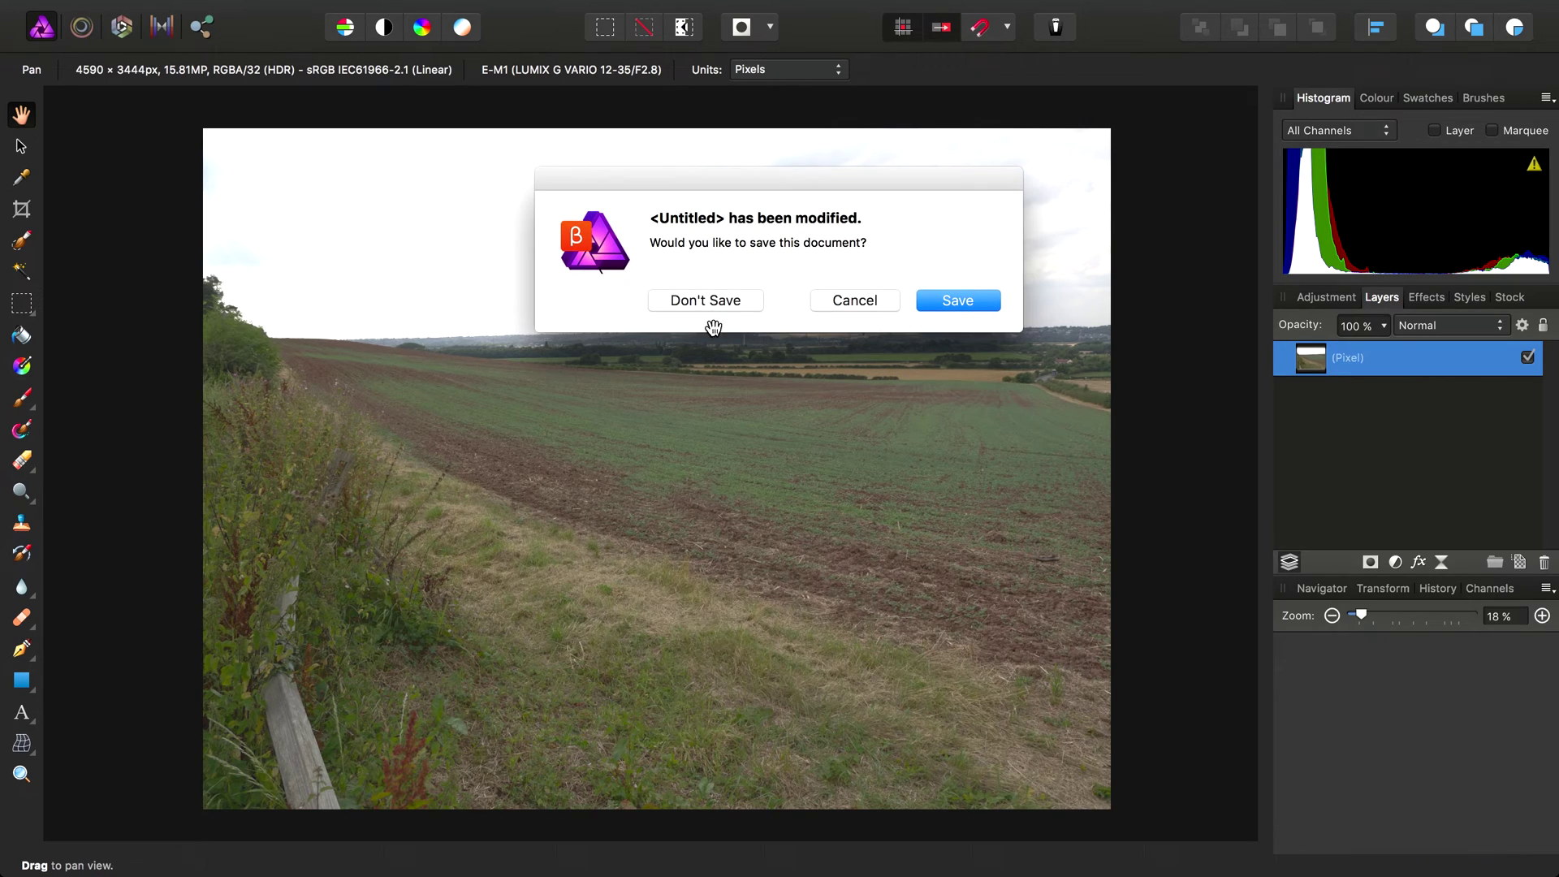
pyautogui.click(710, 299)
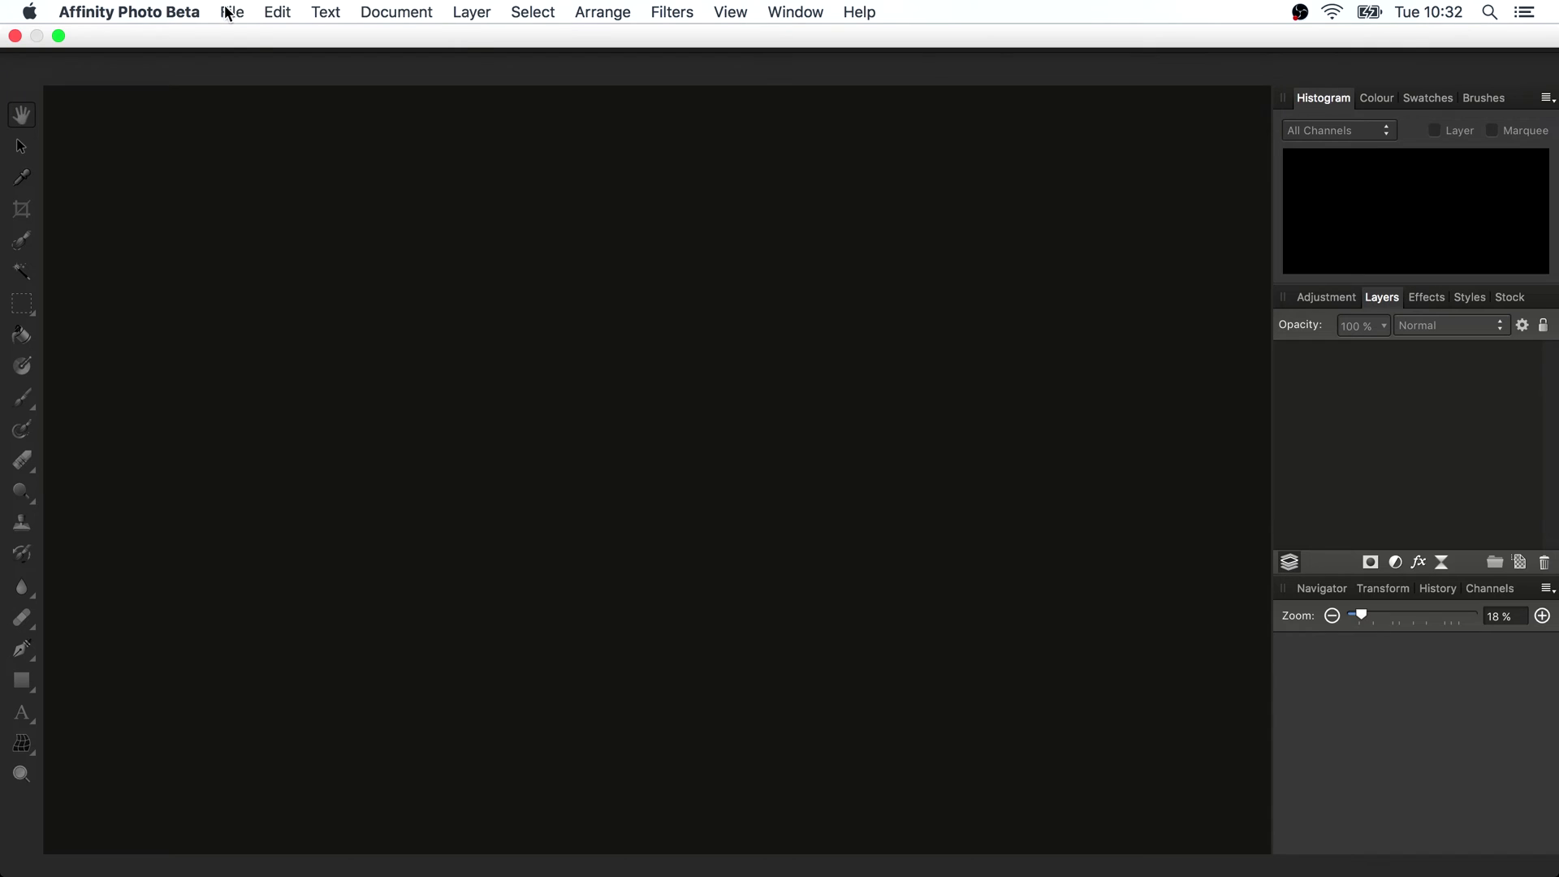
# - Start a New Panorama sourcing all eight files 001.exr–008.exr from HDR Panoramas > EXR
pyautogui.click(229, 12)
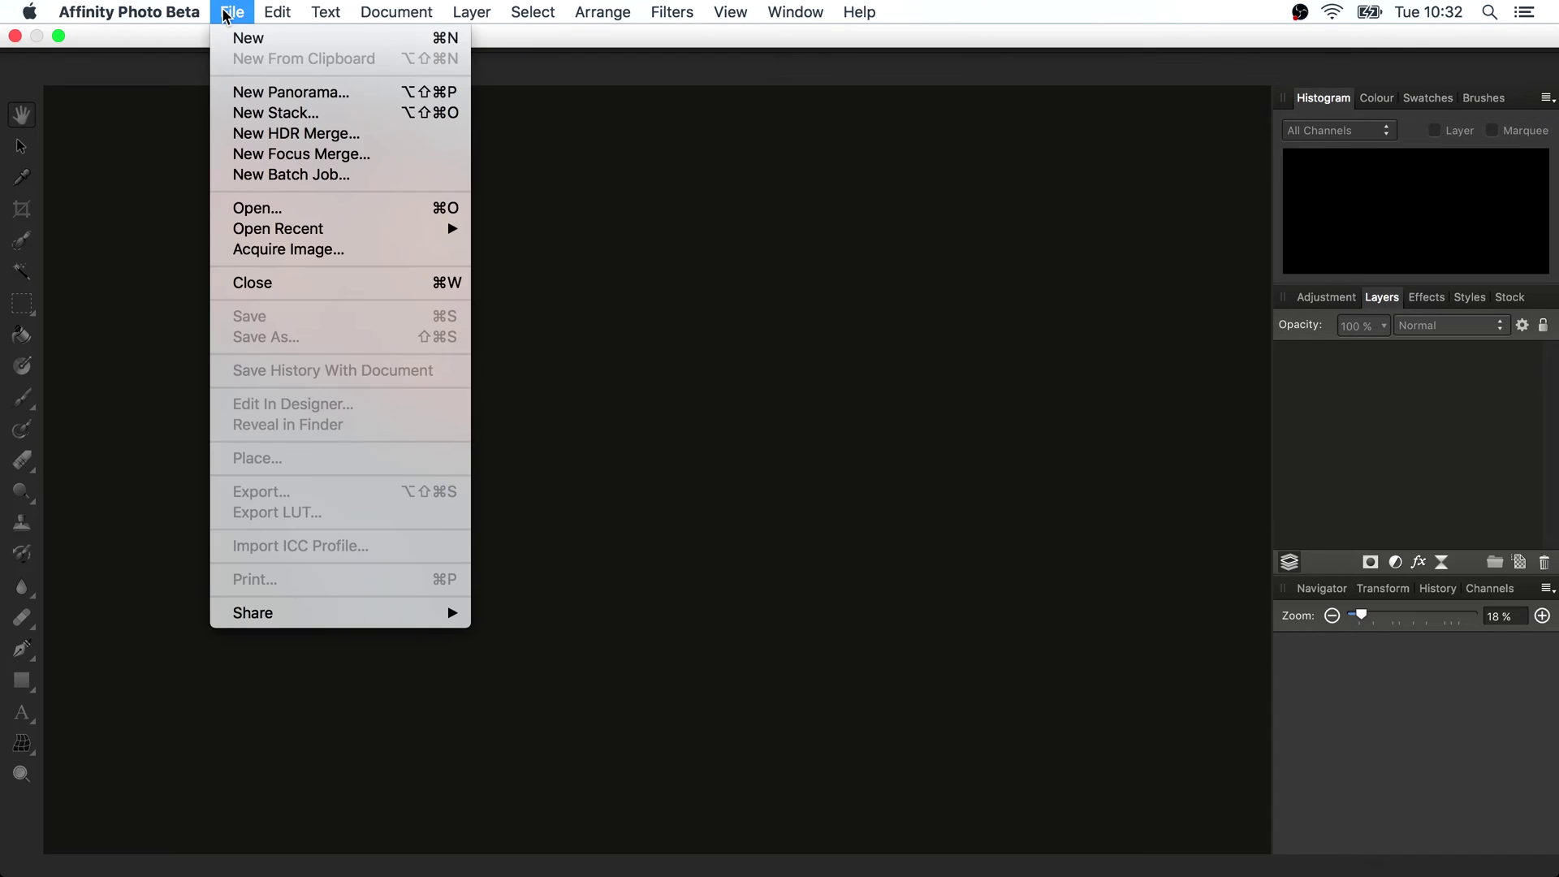
pyautogui.click(317, 96)
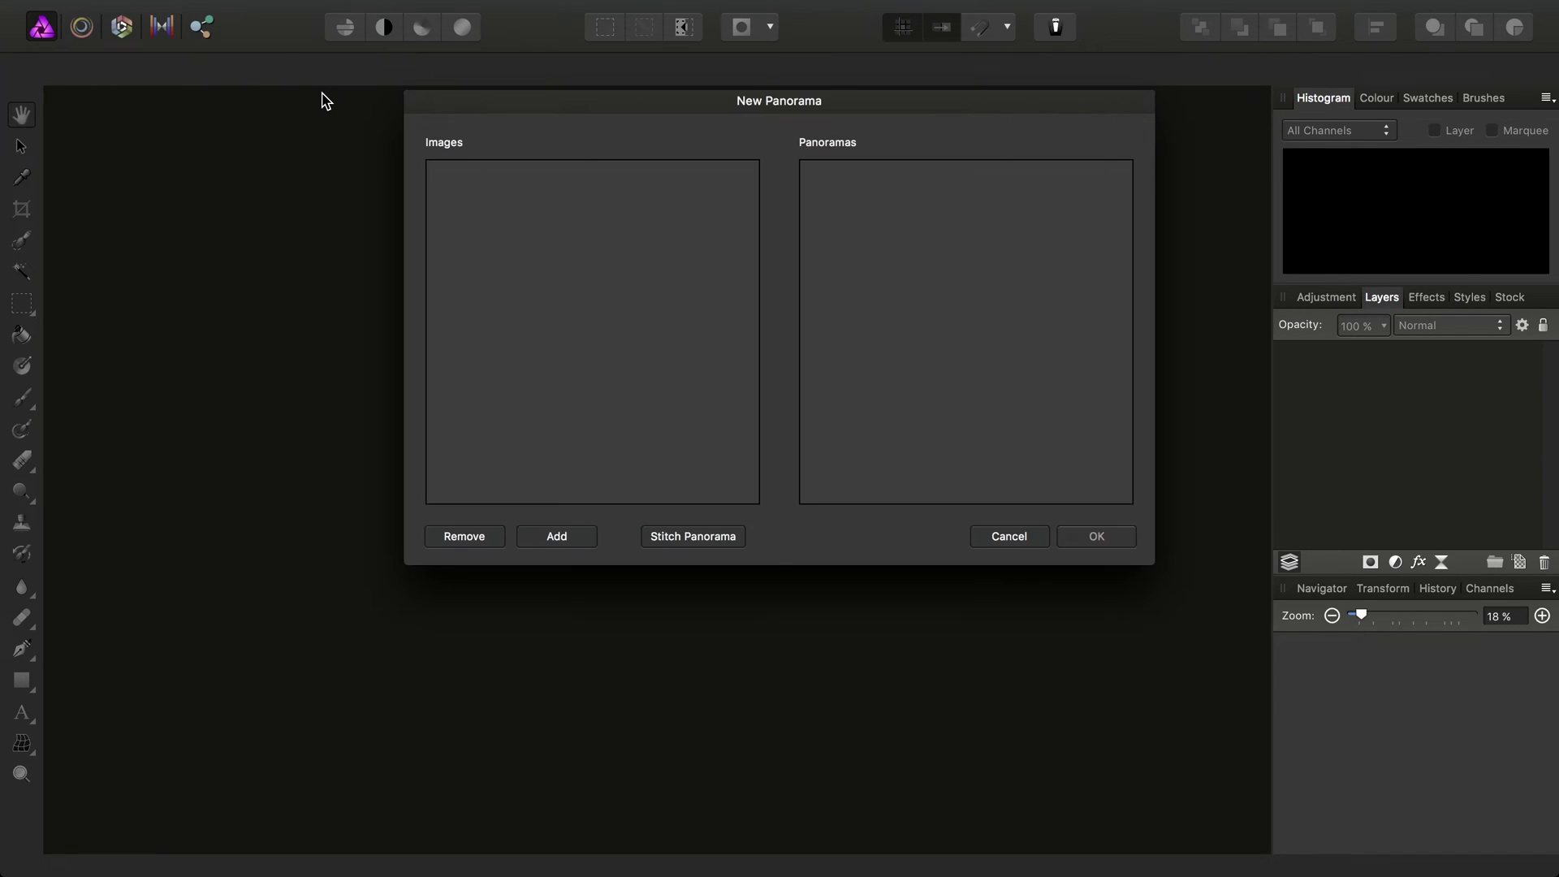
pyautogui.click(562, 537)
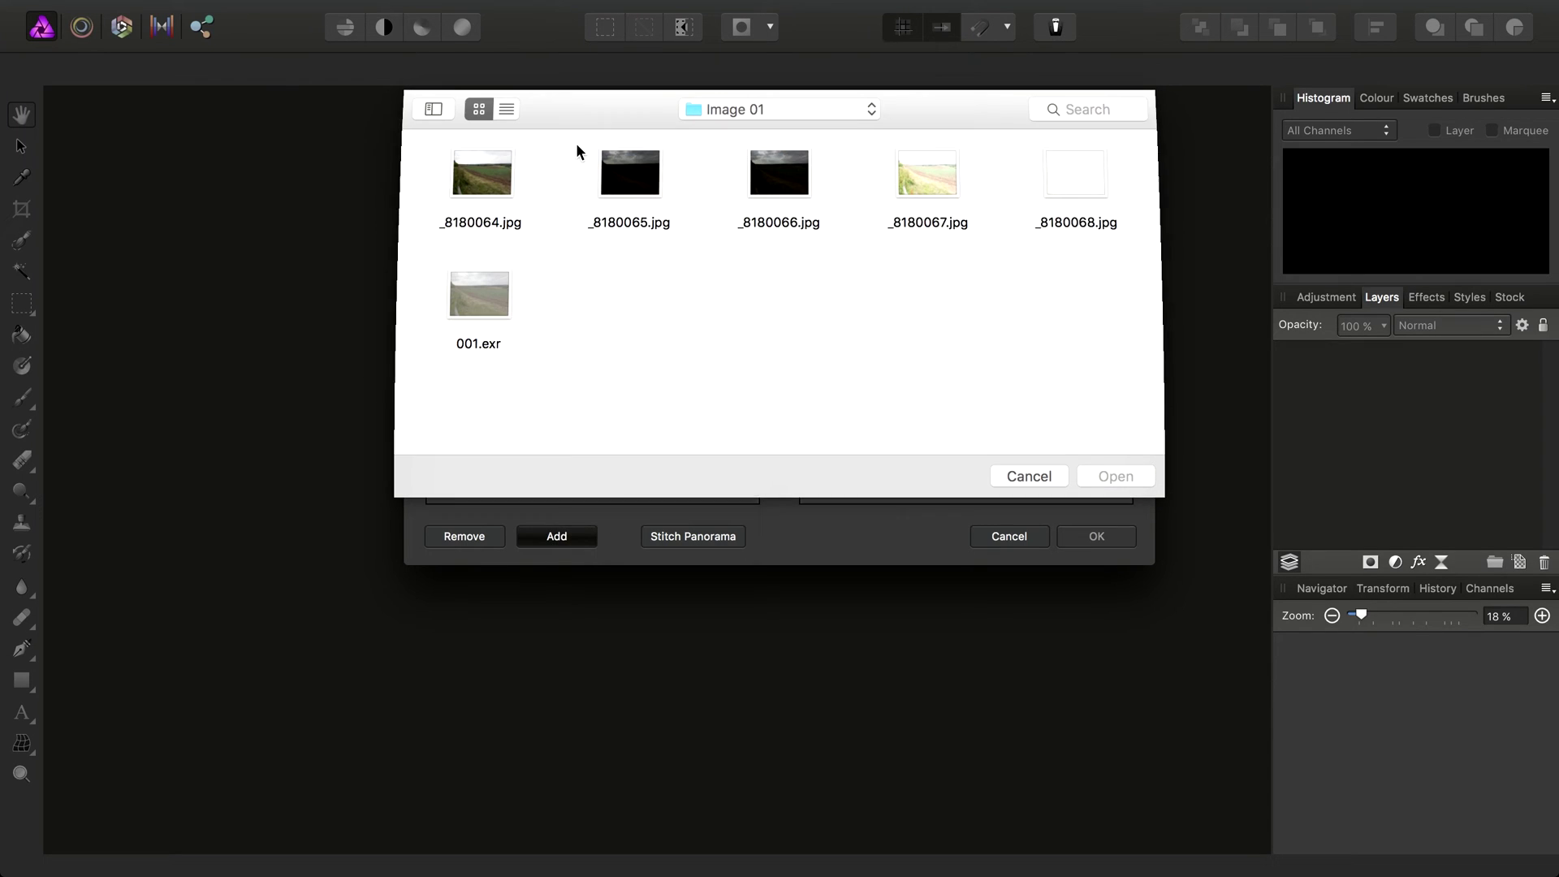
pyautogui.click(822, 114)
pyautogui.click(725, 131)
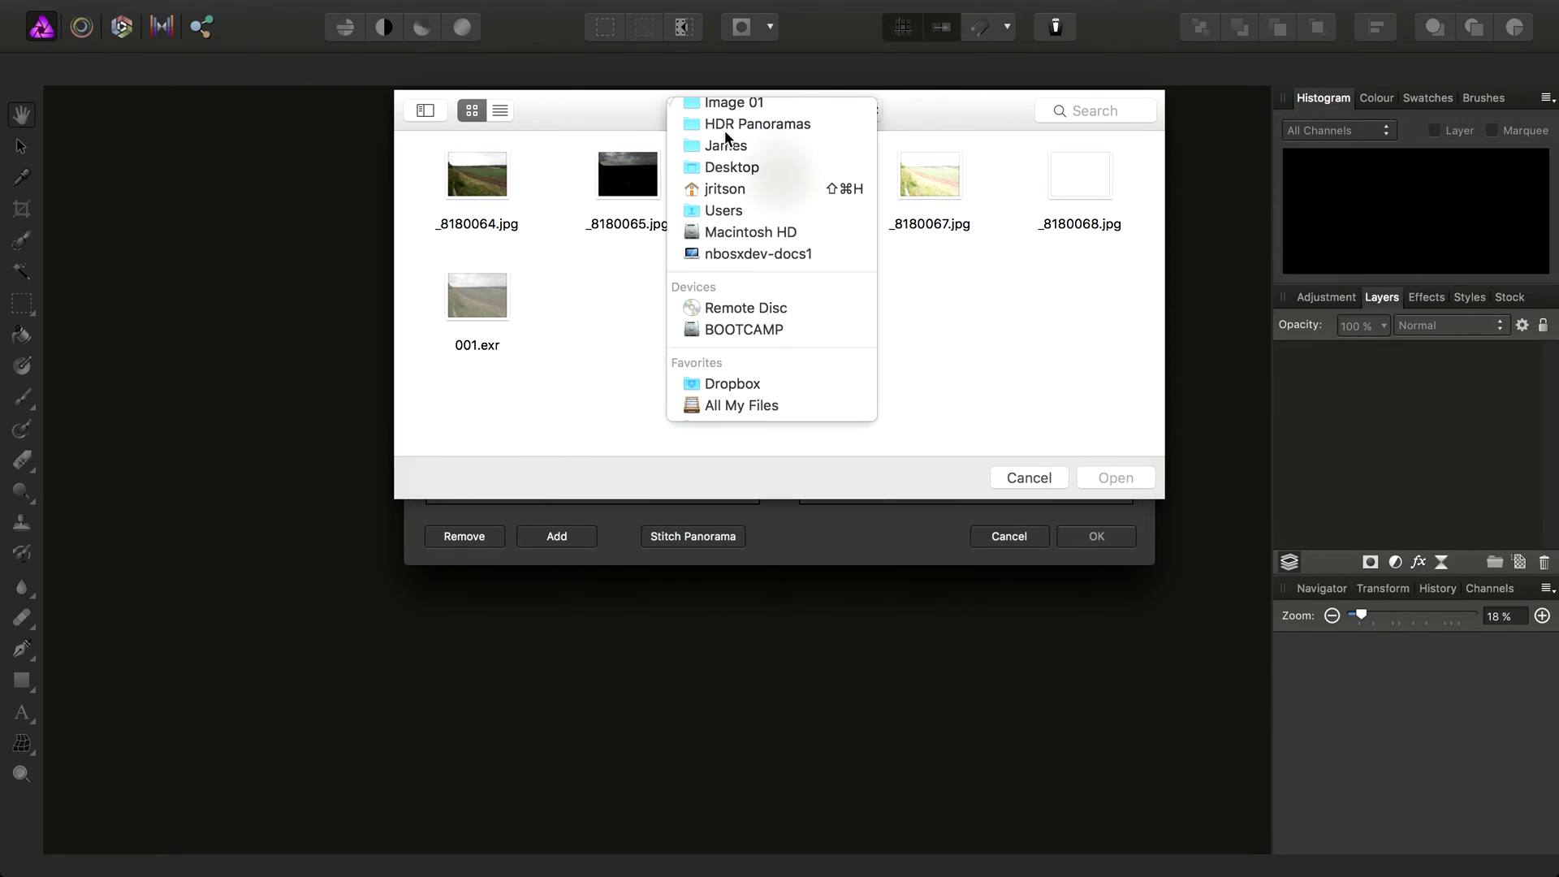
pyautogui.doubleClick(480, 187)
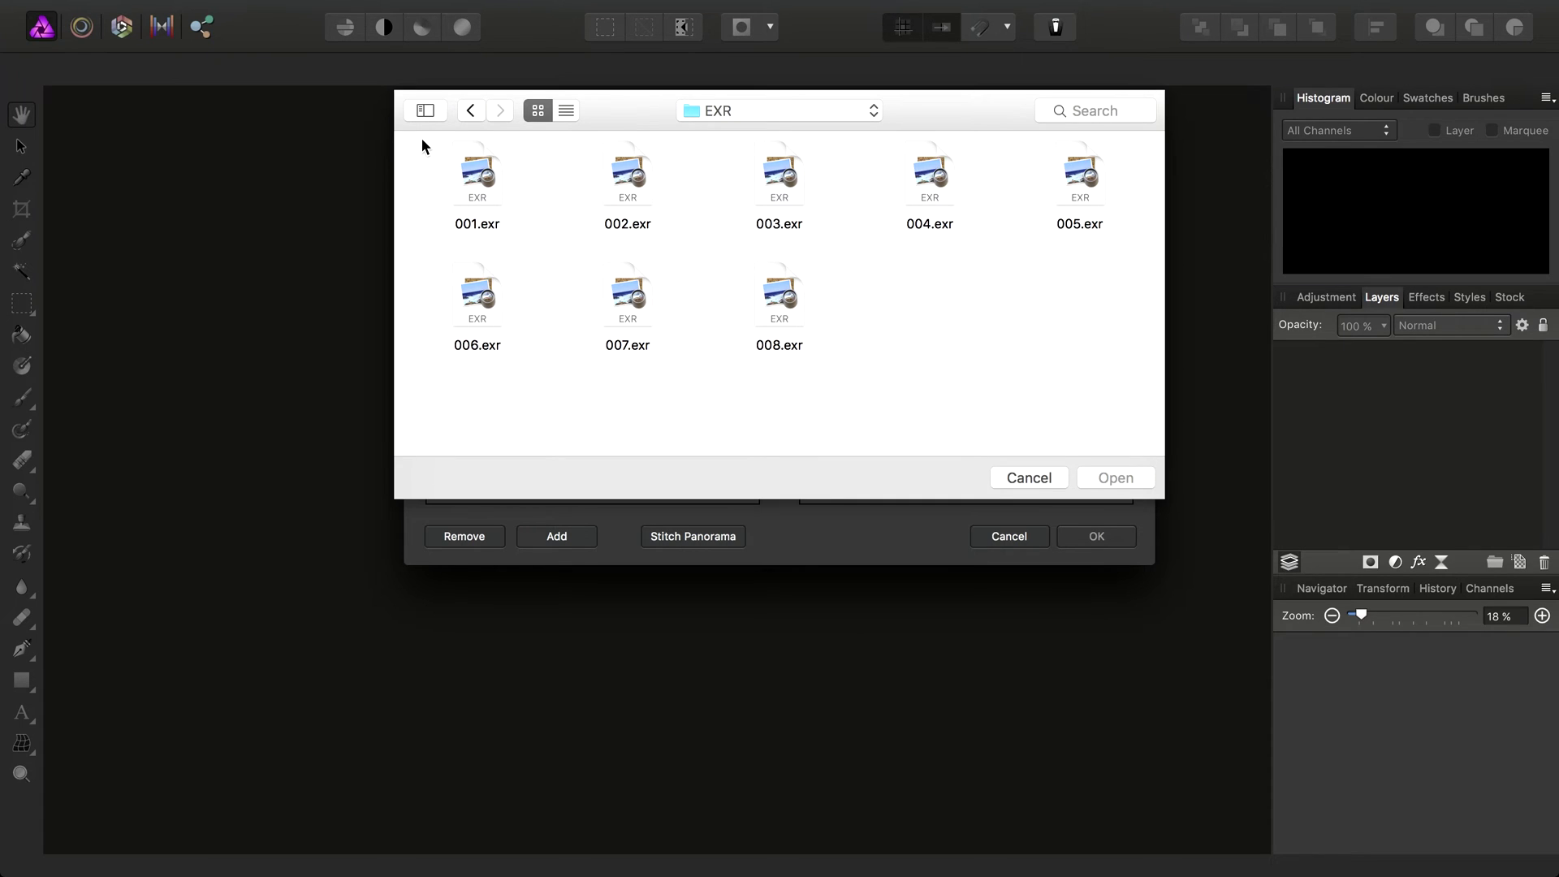
pyautogui.moveTo(423, 144); pyautogui.dragTo(1118, 395)
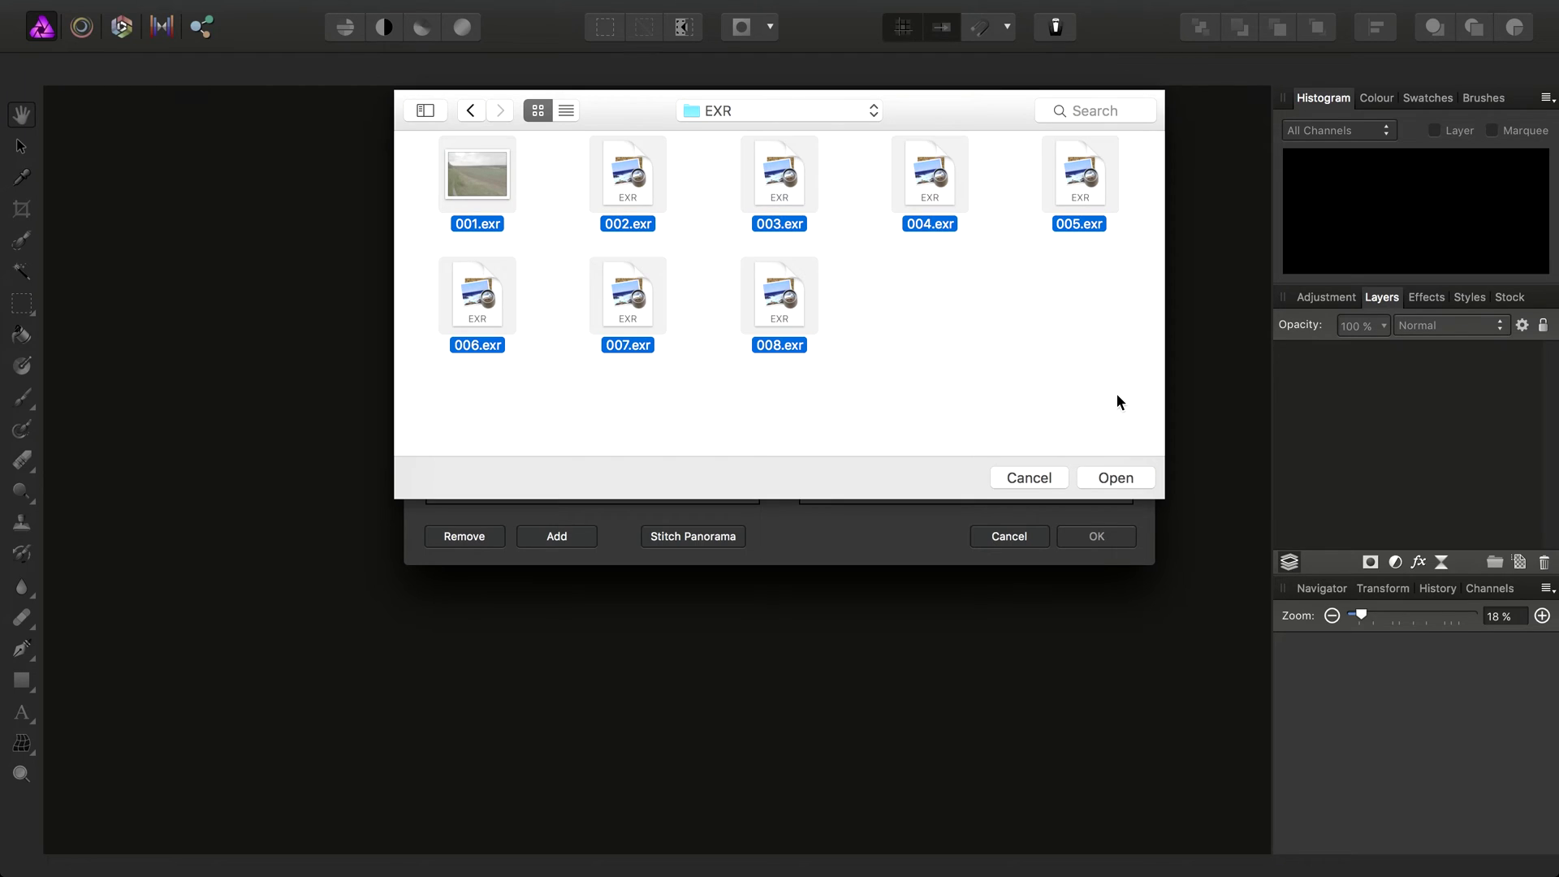
pyautogui.click(1135, 479)
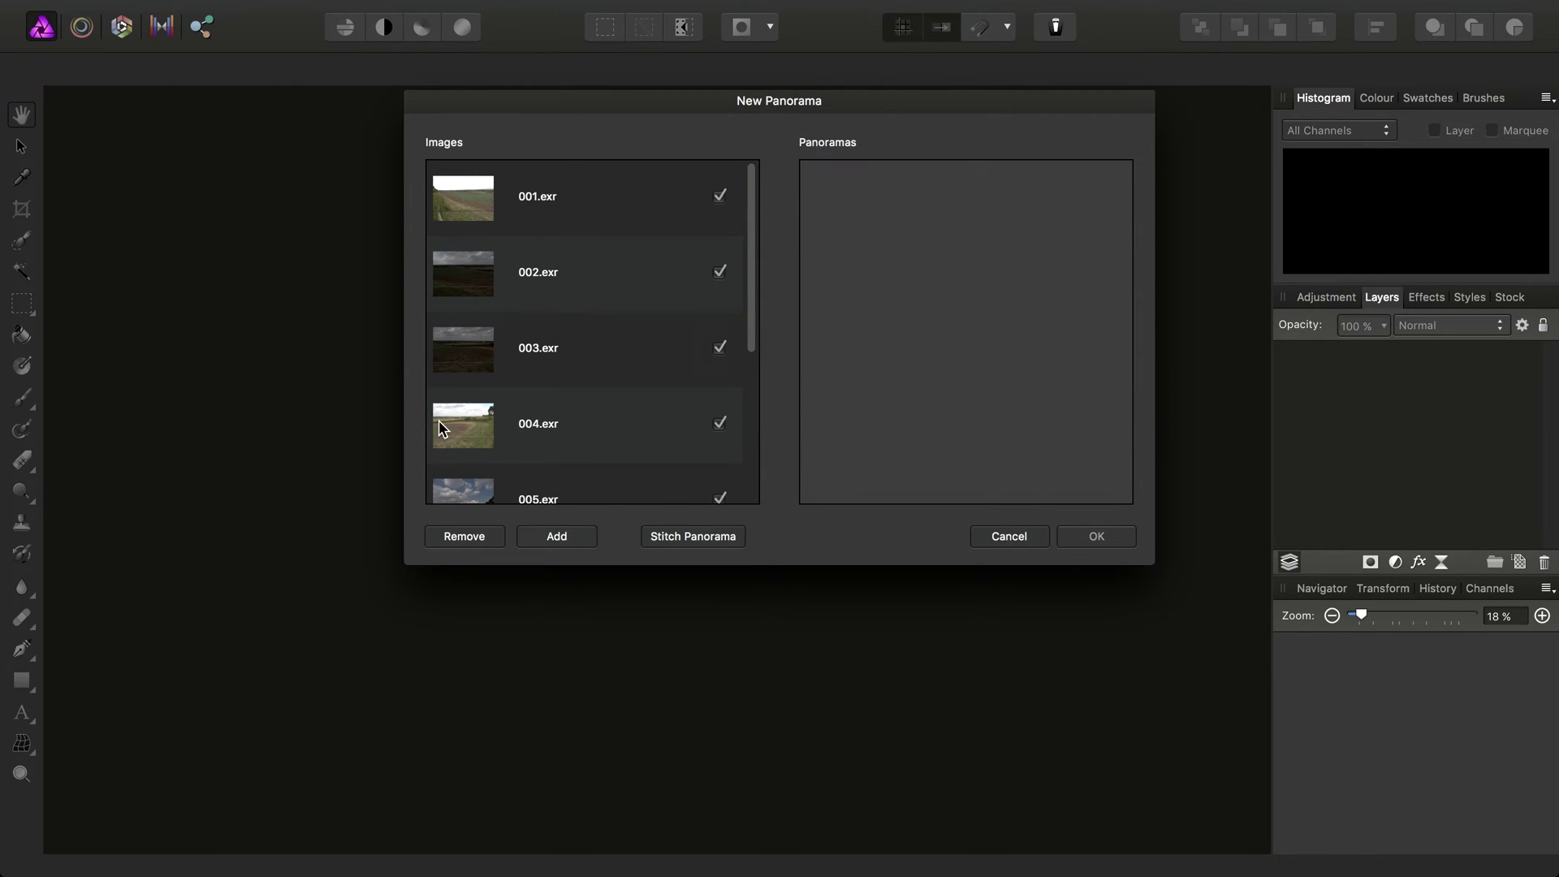
# - Stitch the eight EXRs into a 9910 × 4608 px HDR panorama and open it for editing
pyautogui.moveTo(746, 256)
pyautogui.mouseDown()
pyautogui.moveTo(738, 387)
pyautogui.moveTo(755, 463)
pyautogui.moveTo(748, 230)
pyautogui.mouseUp()
pyautogui.click(687, 540)
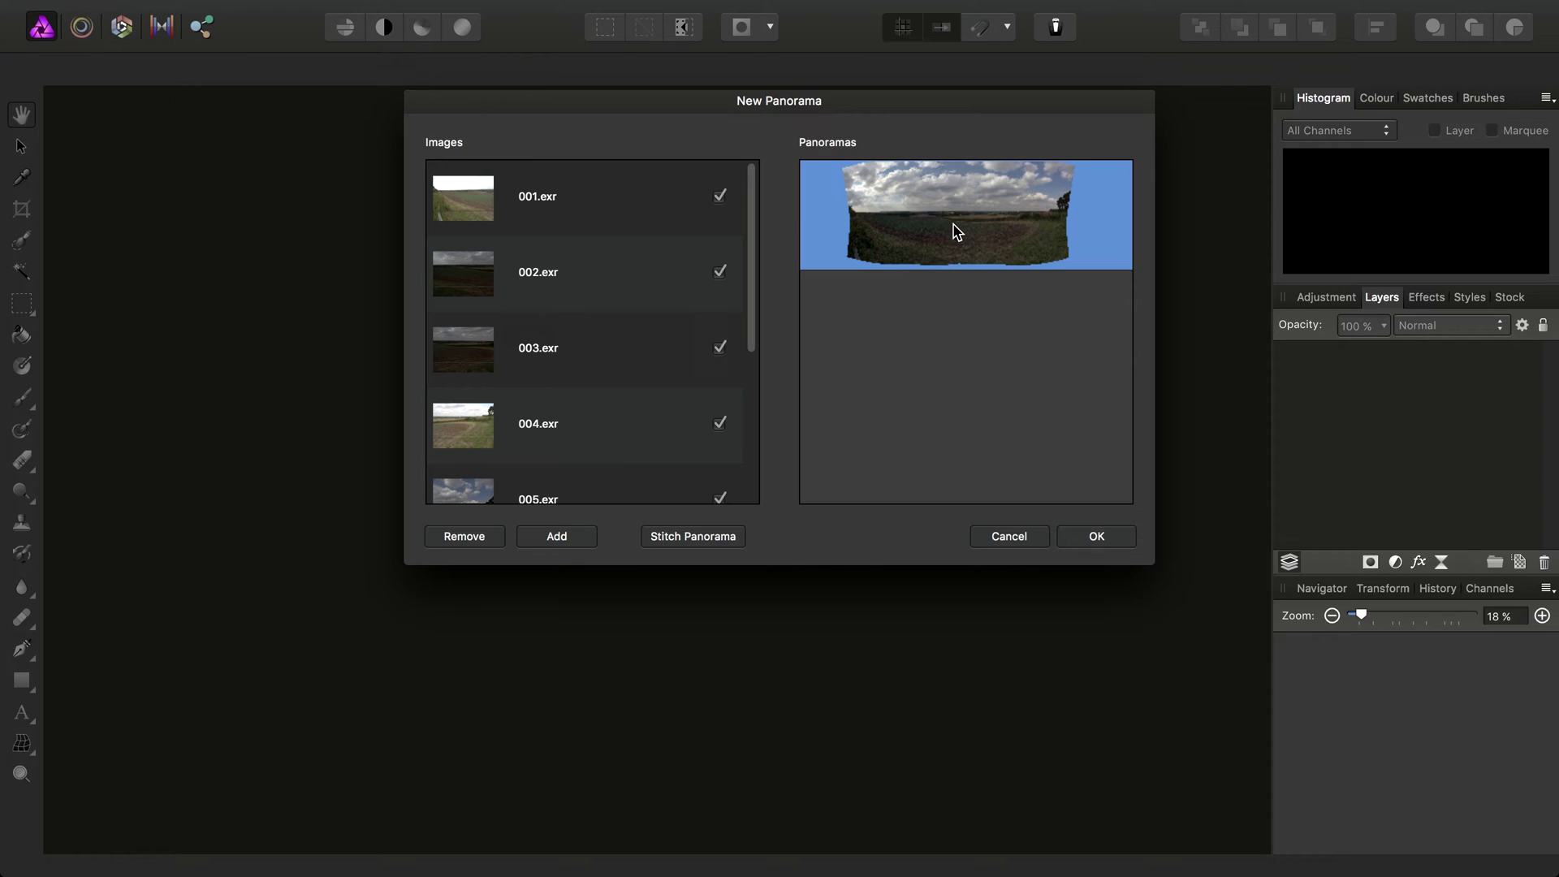
pyautogui.click(1098, 537)
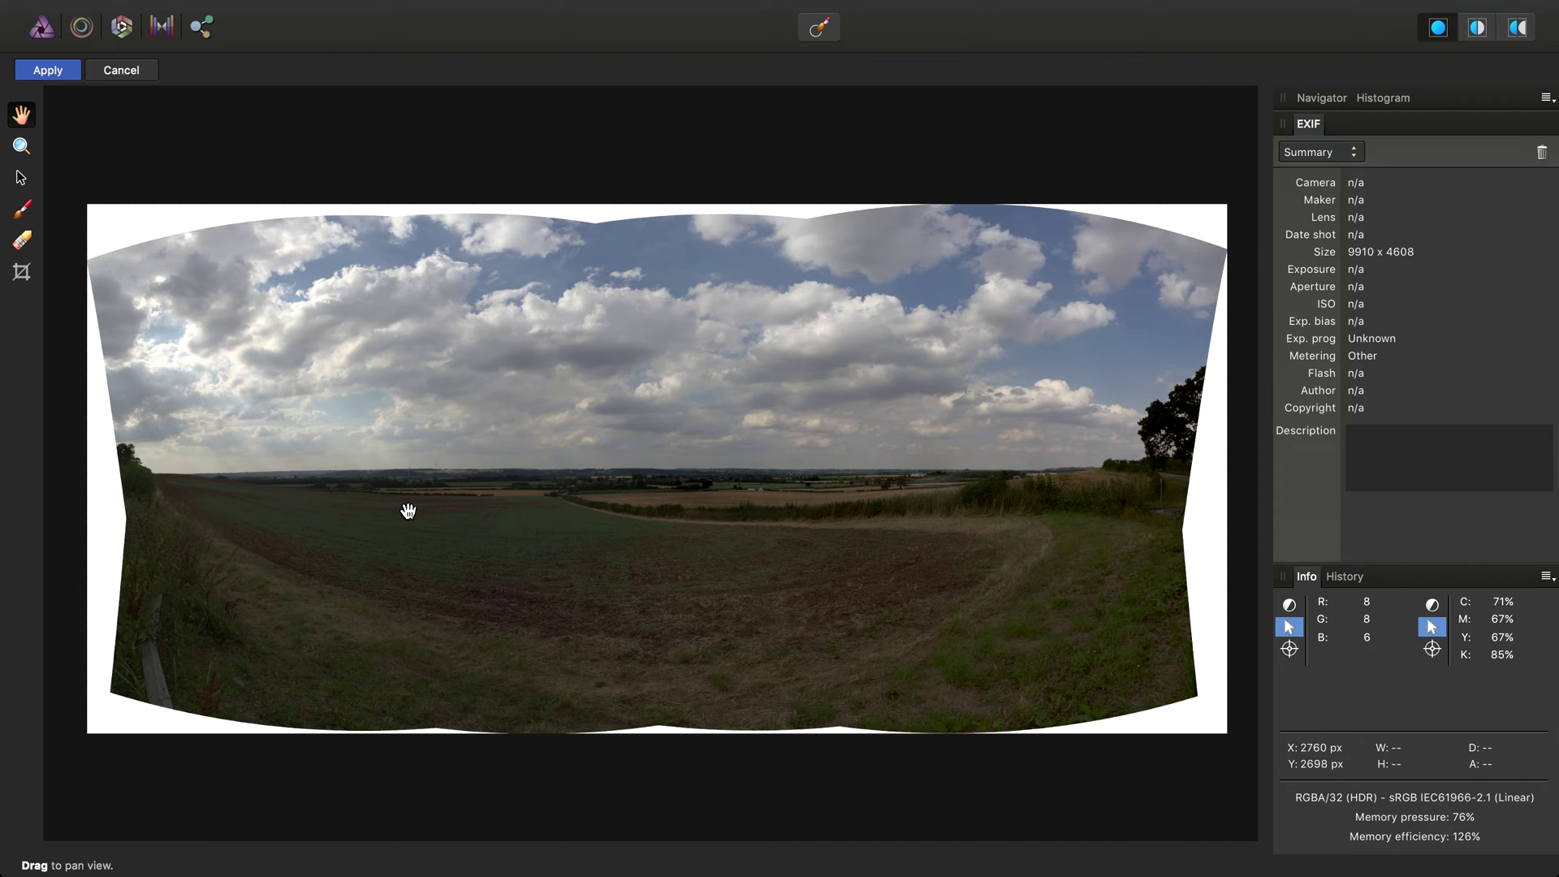
pyautogui.scroll(5, 407, 512)
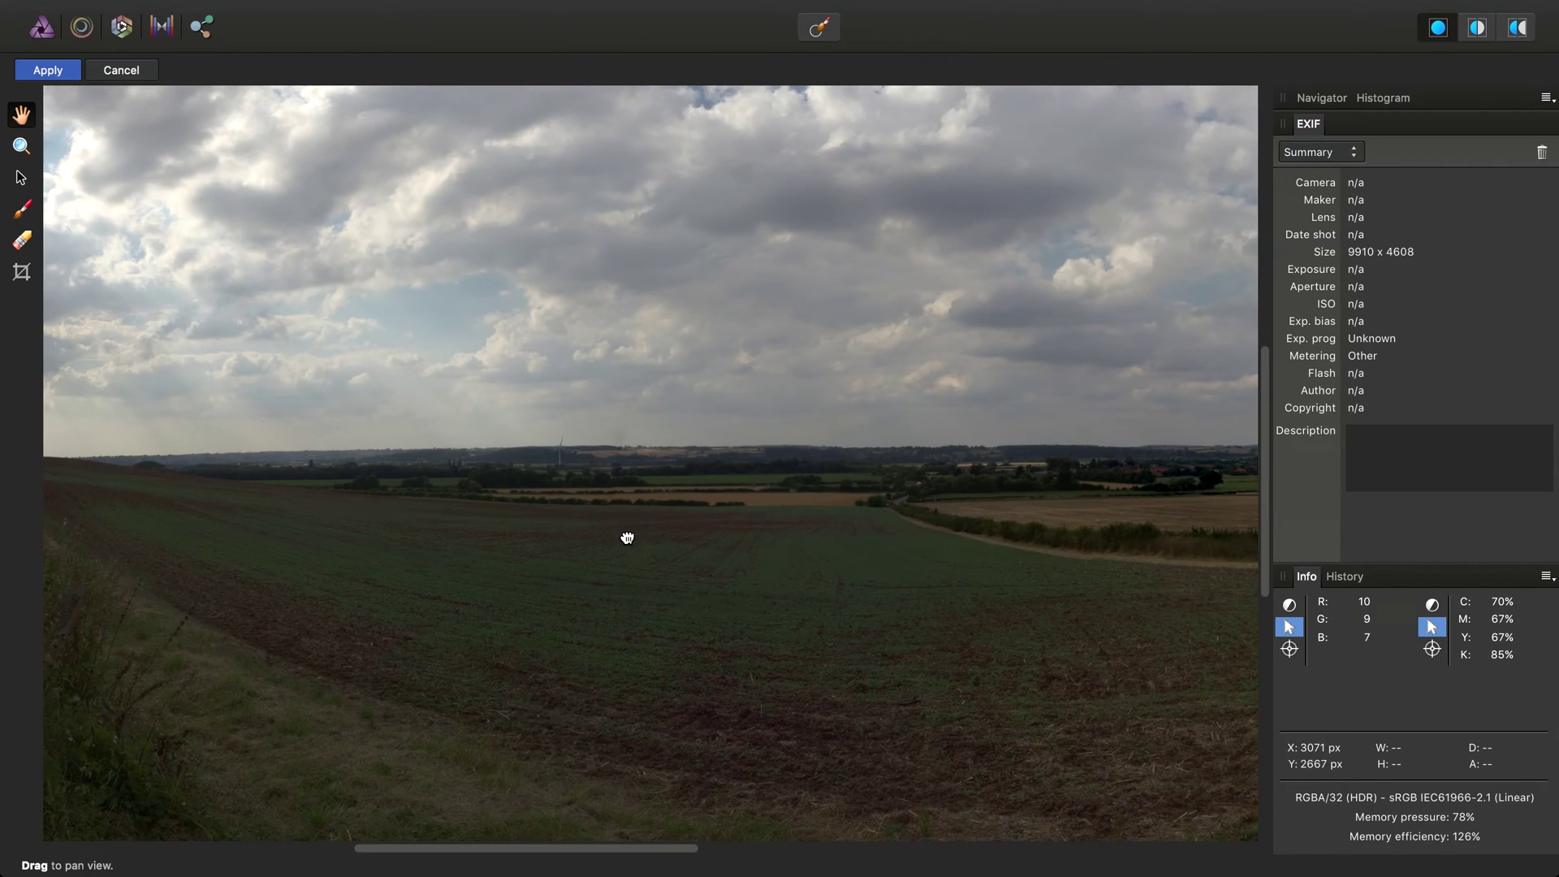
pyautogui.moveTo(627, 537)
pyautogui.mouseDown()
pyautogui.moveTo(846, 620)
pyautogui.moveTo(619, 560)
pyautogui.moveTo(640, 682)
pyautogui.moveTo(464, 673)
pyautogui.moveTo(279, 598)
pyautogui.moveTo(404, 630)
pyautogui.moveTo(636, 529)
pyautogui.mouseUp()
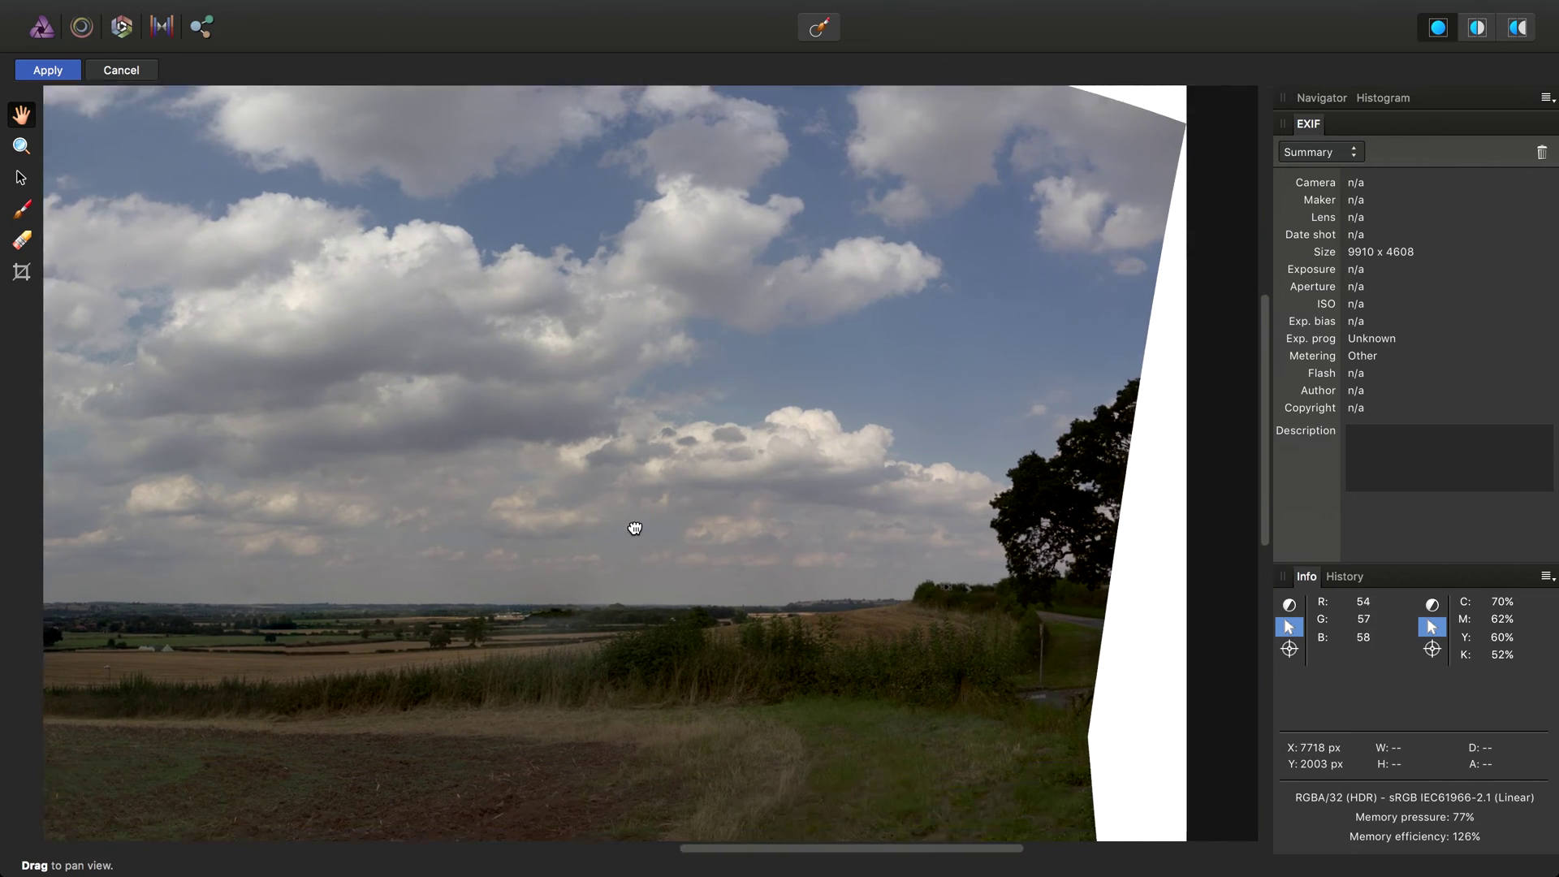
pyautogui.scroll(-10, 636, 529)
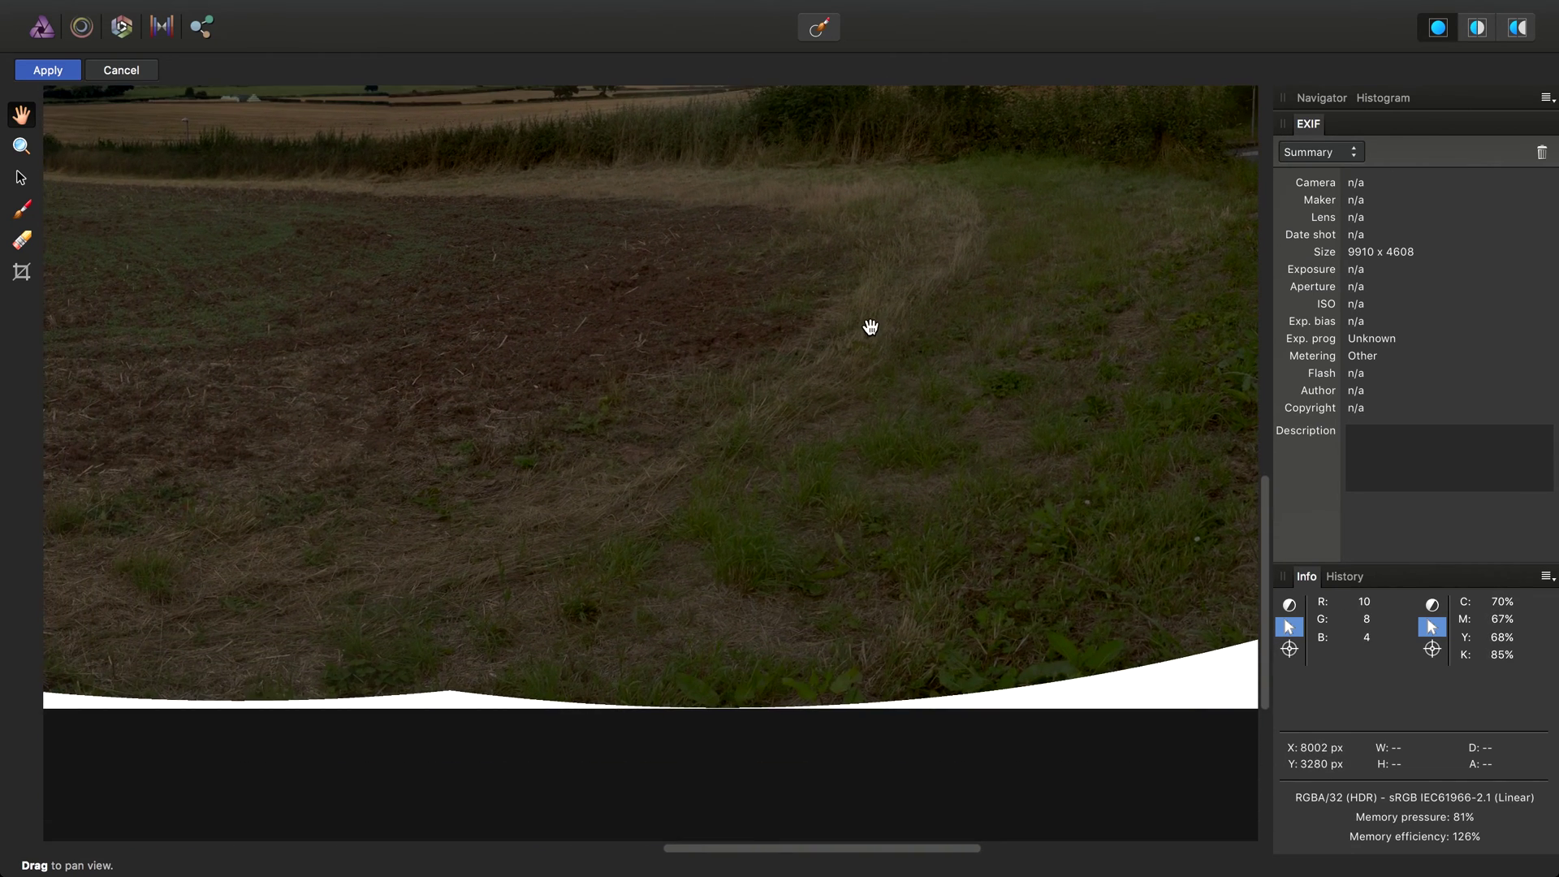
pyautogui.moveTo(870, 326); pyautogui.dragTo(28, 584)
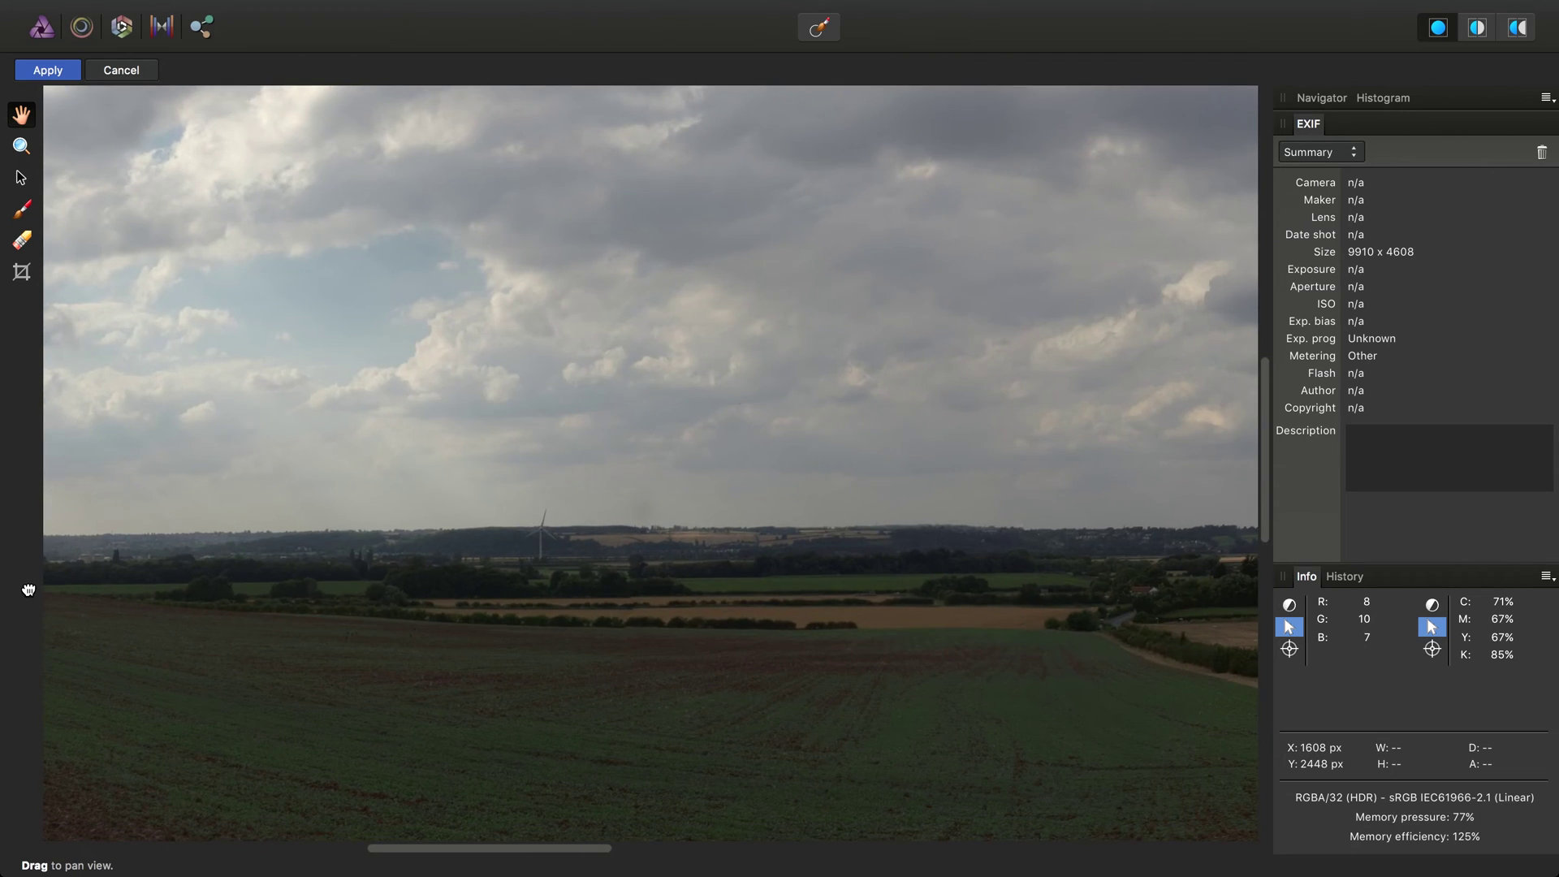
pyautogui.press('super+0')
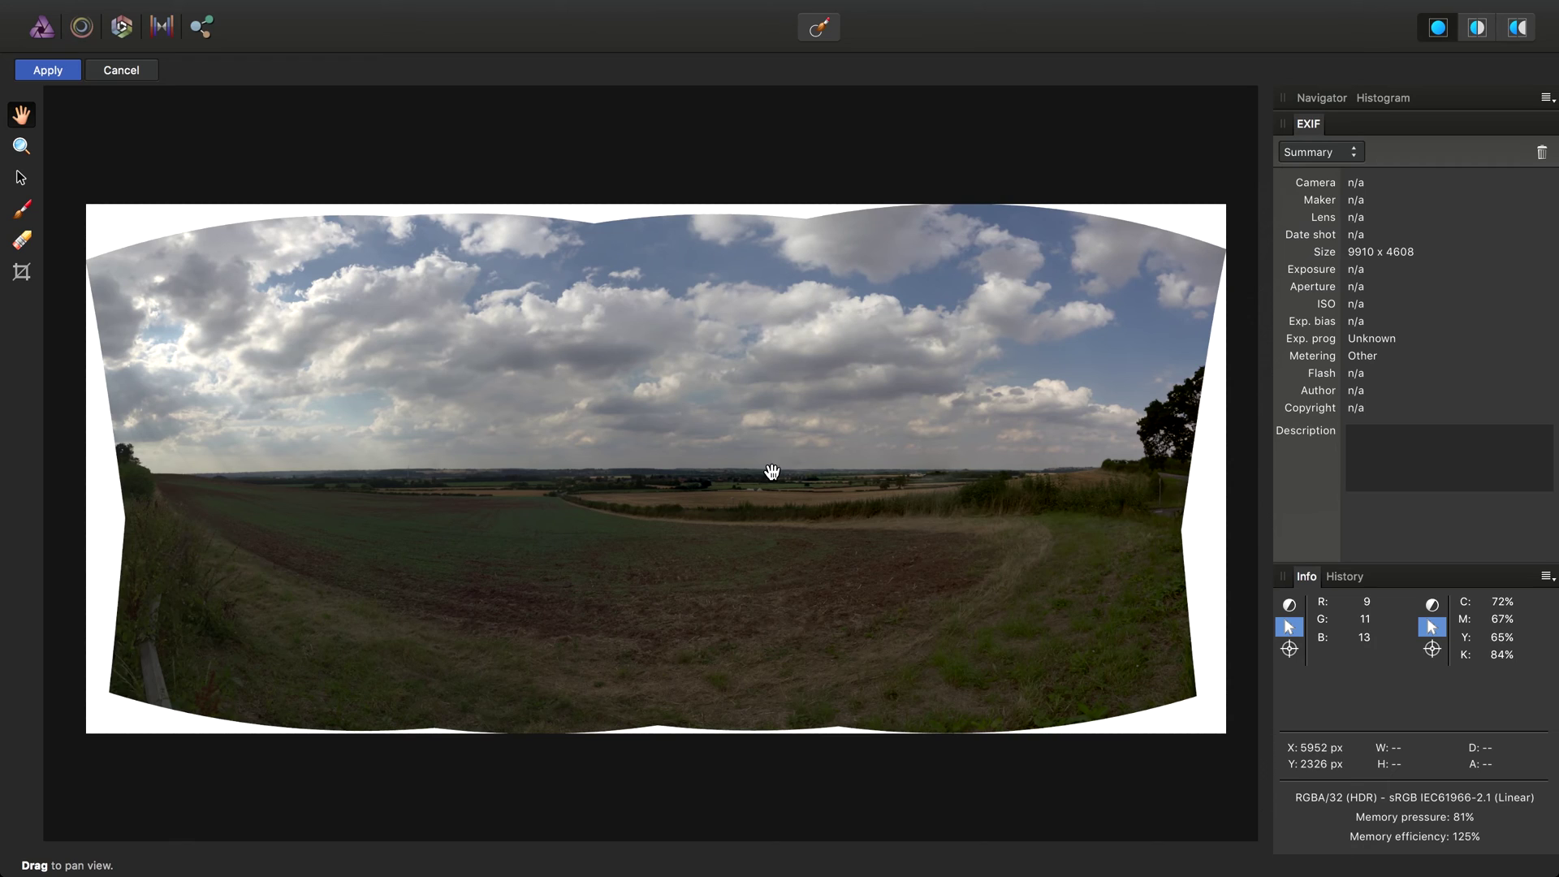
# - Crop the panorama to opaque and commit, leaving a 9068 × 3971 px HDR pixel layer
pyautogui.click(21, 272)
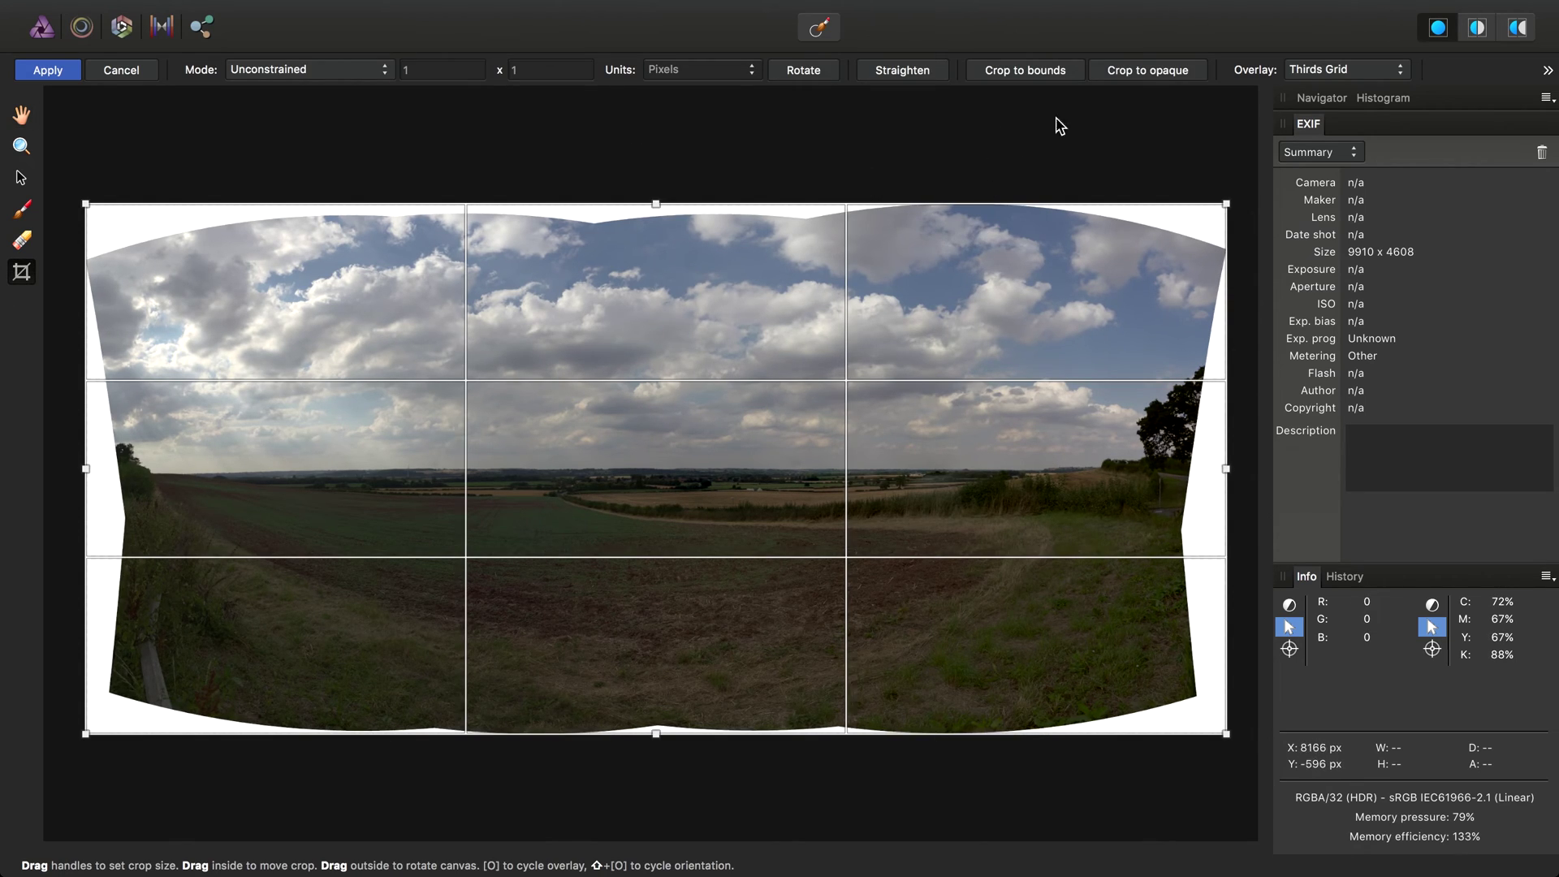
pyautogui.click(1148, 70)
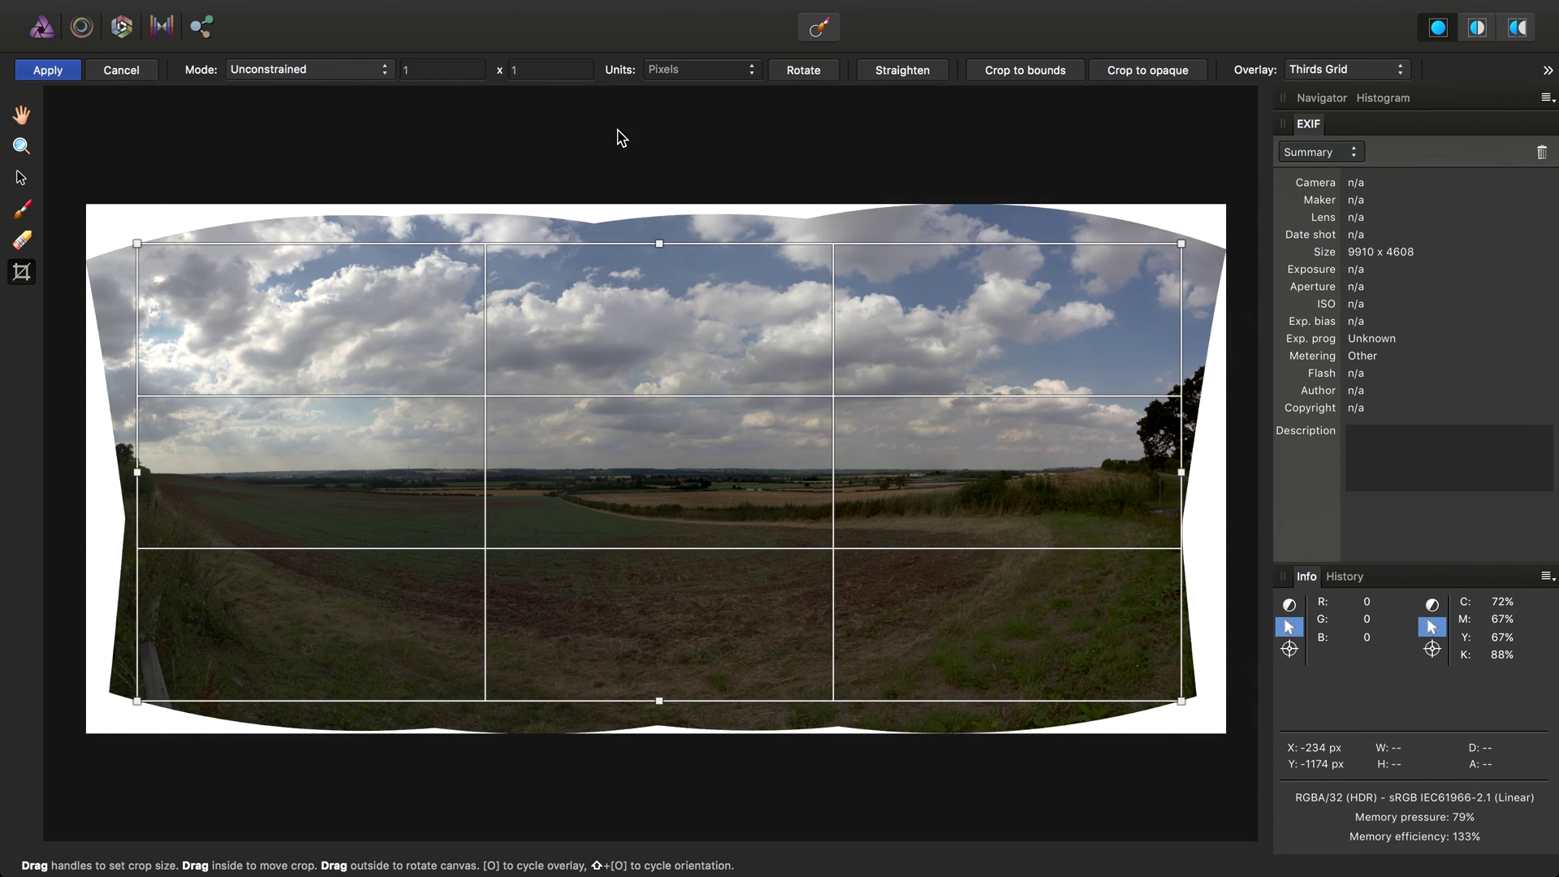
pyautogui.press('Return')
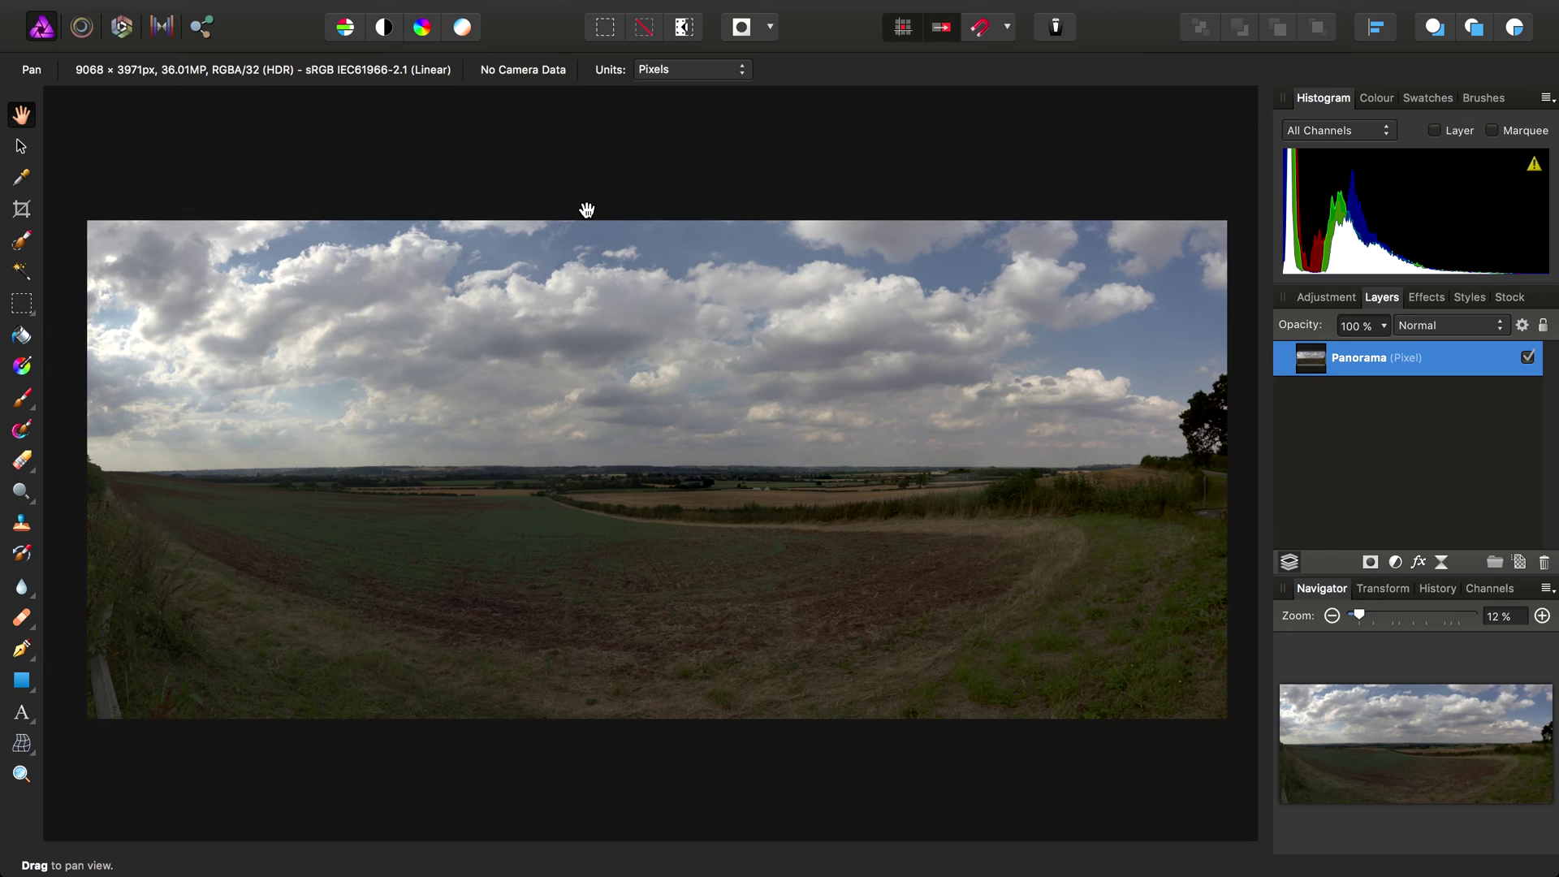
# - Switch the cropped panorama into the Tone Mapping Persona
pyautogui.click(159, 27)
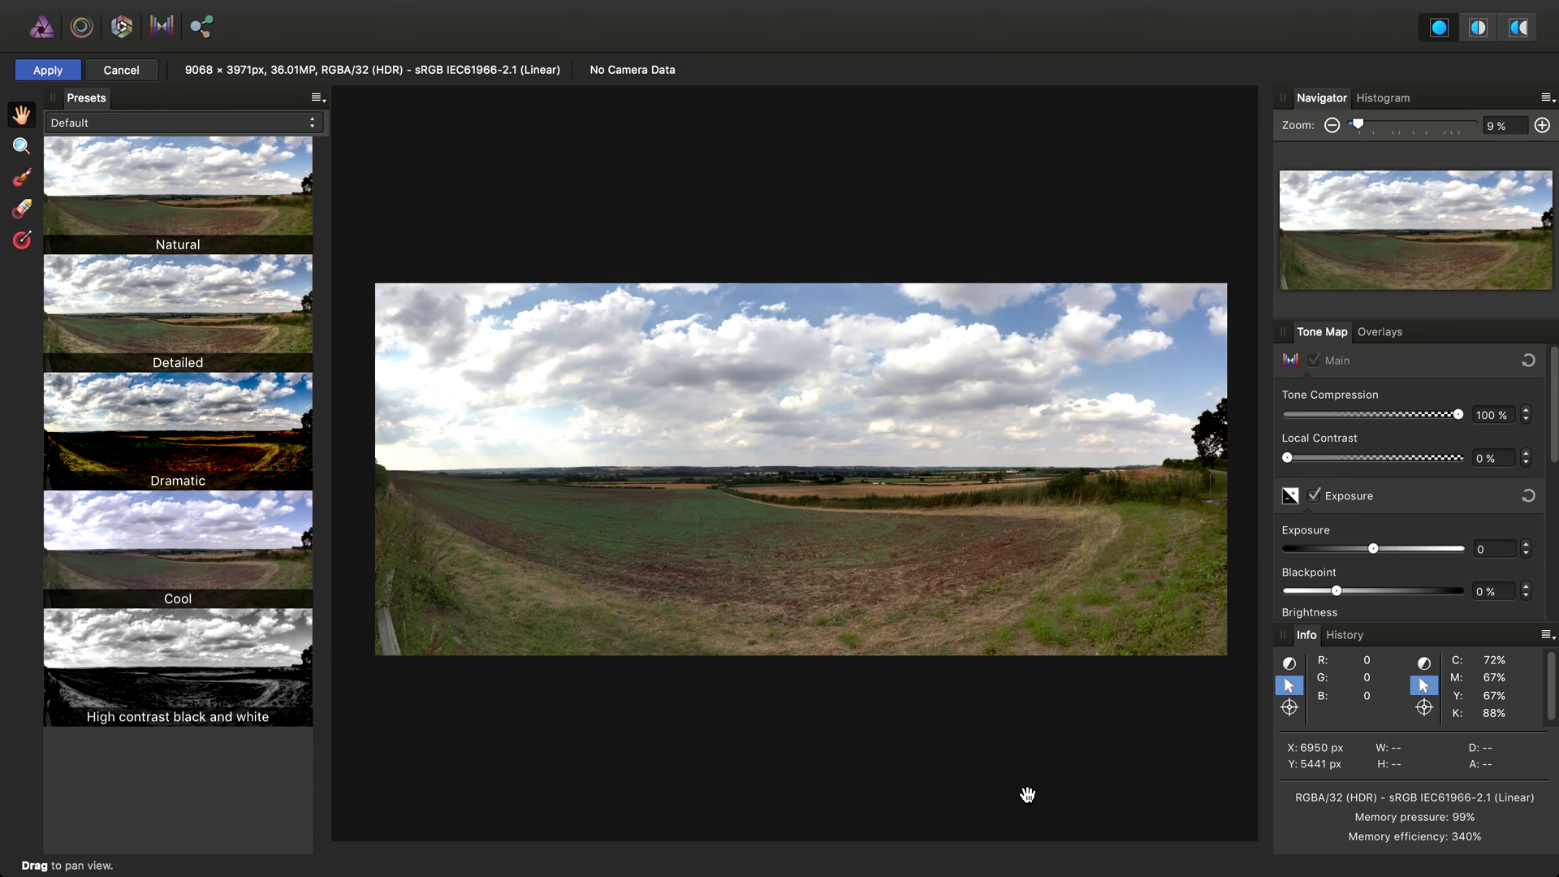
# - Raise Local Contrast to 48% and enable Shadows & Highlights with Highlights at -72%
pyautogui.scroll(4, 650, 446)
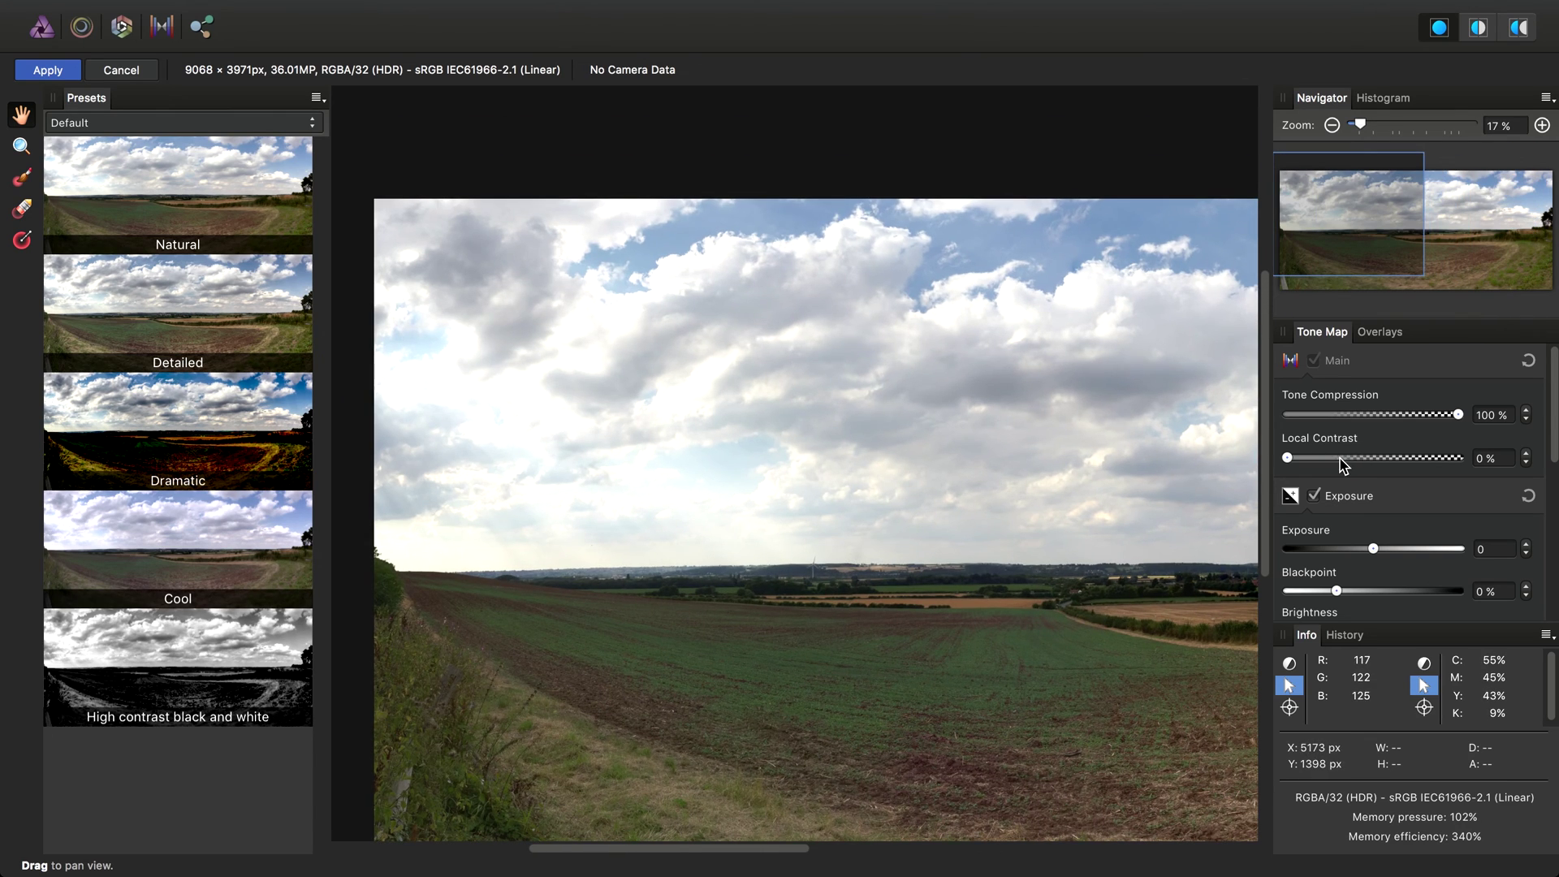
pyautogui.moveTo(1340, 458); pyautogui.dragTo(1370, 458)
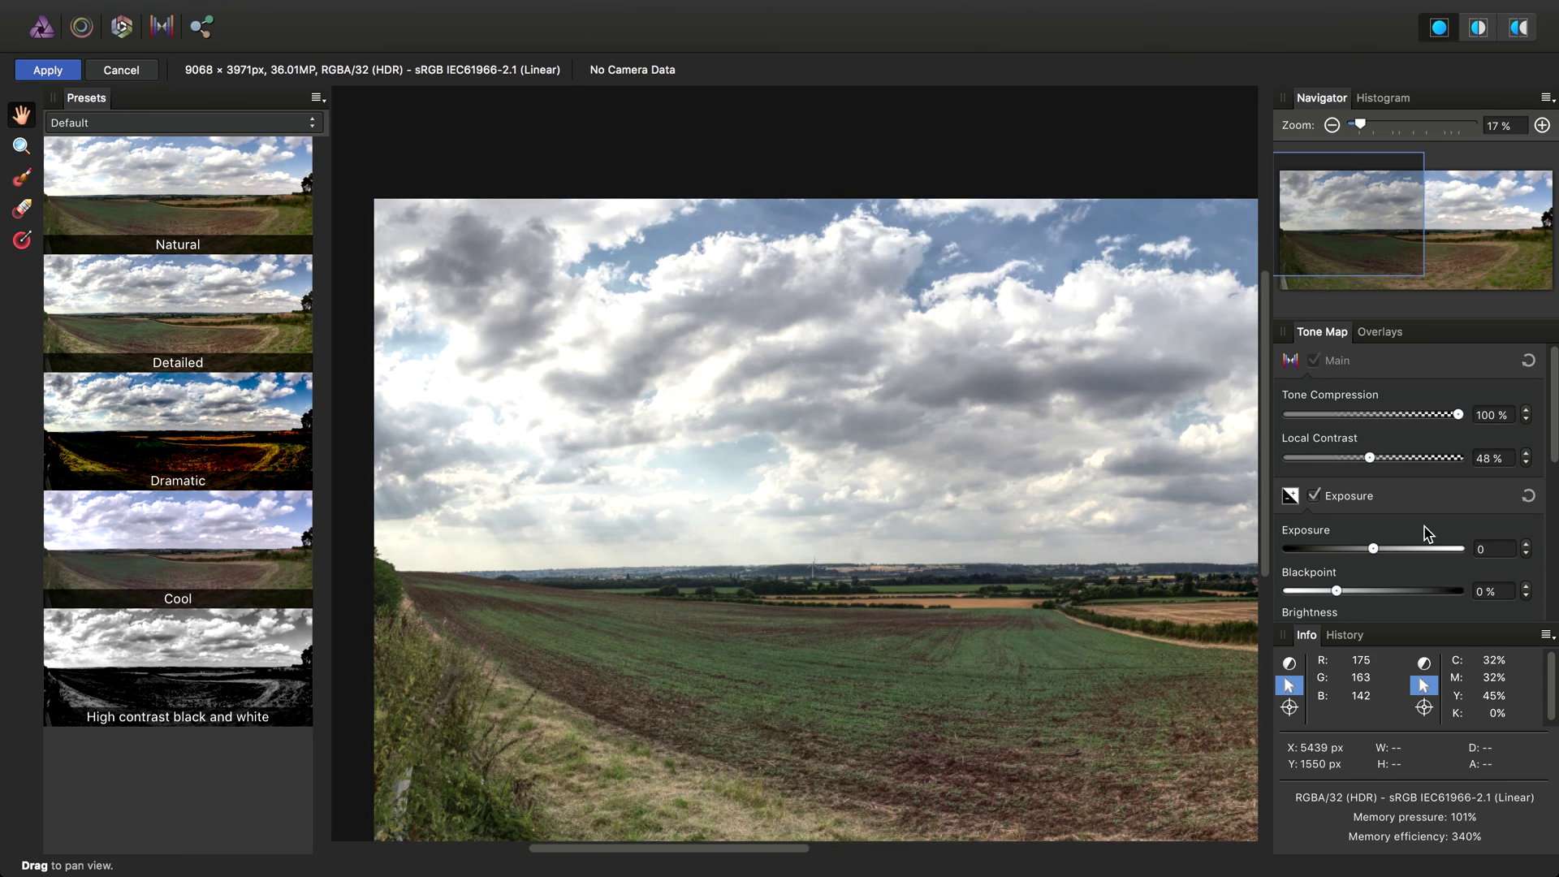
pyautogui.scroll(-5, 1543, 487)
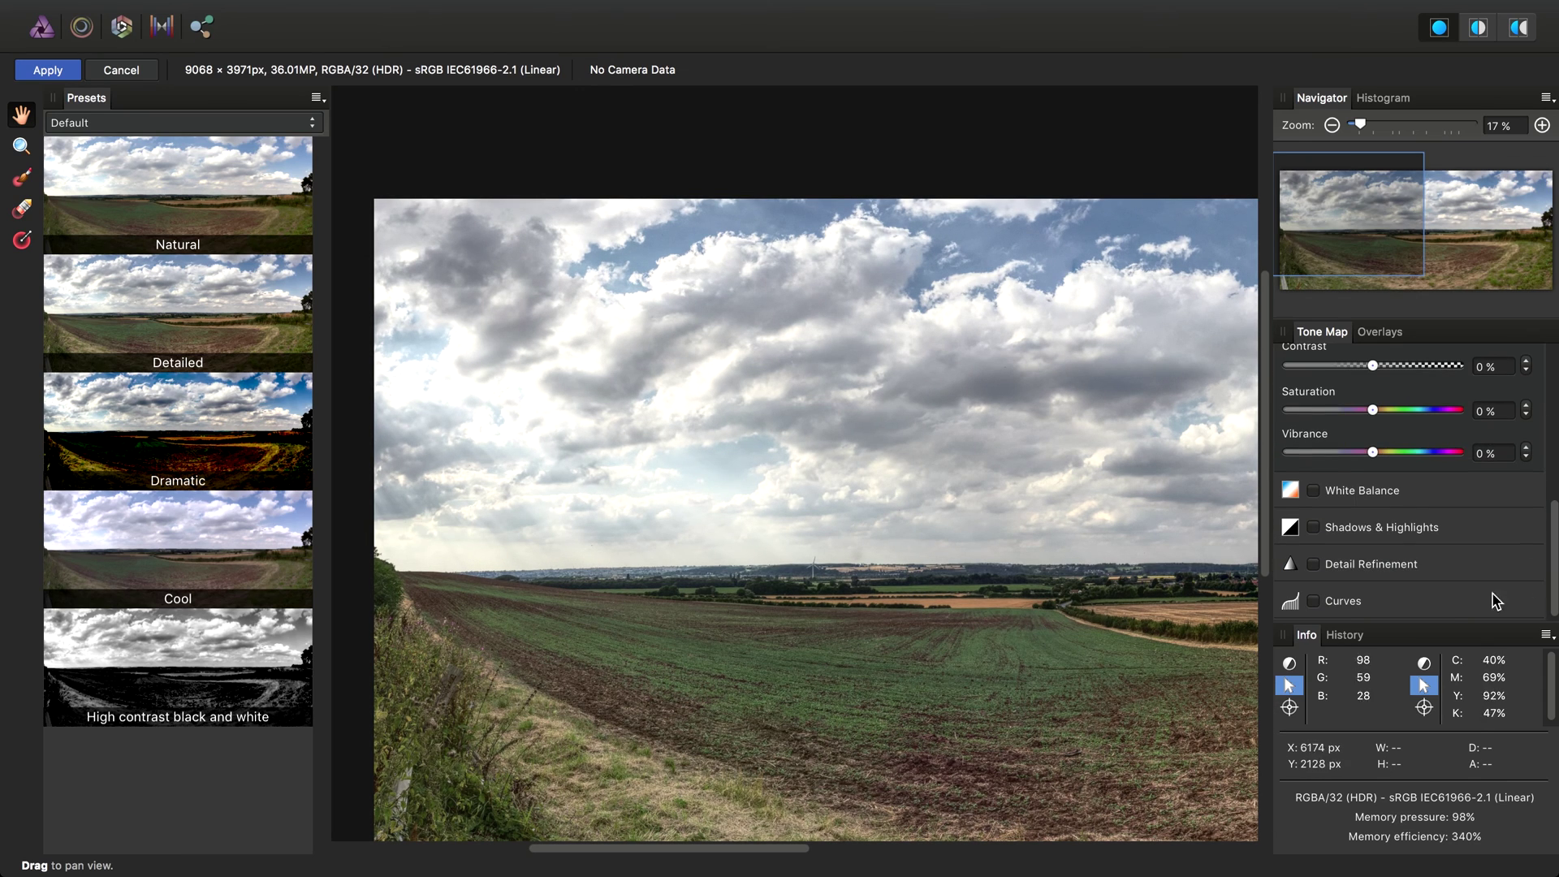
pyautogui.click(1317, 539)
pyautogui.moveTo(1375, 532); pyautogui.dragTo(1312, 530)
# - Enable Curves with a darkening curve tweak, then raise Brightness to 25%
pyautogui.moveTo(869, 587); pyautogui.dragTo(535, 582)
pyautogui.hscroll(10, 535, 583)
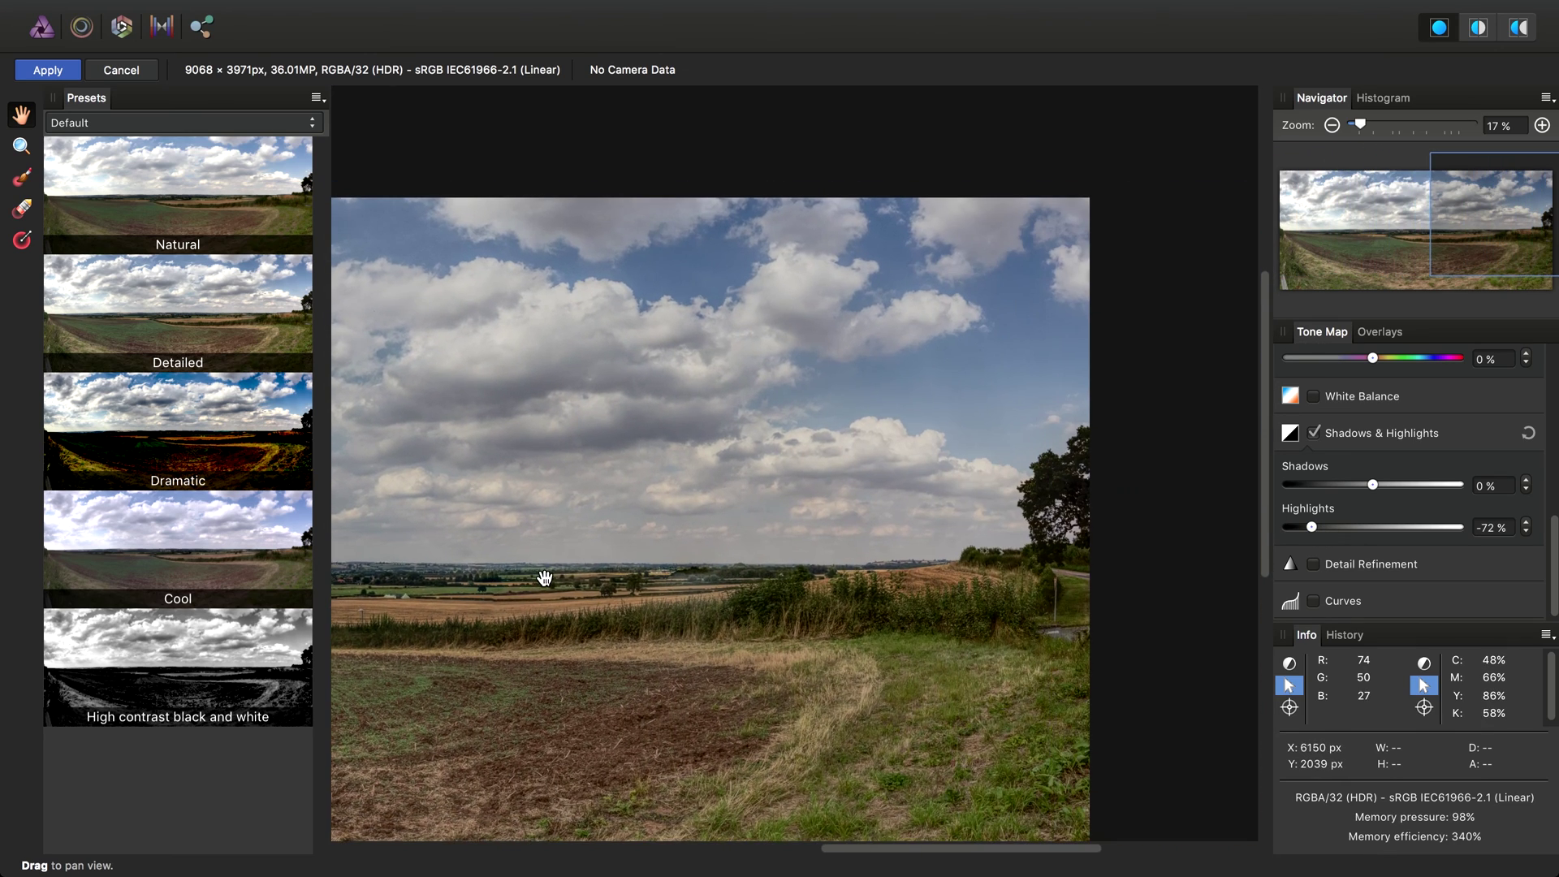
pyautogui.scroll(3, 836, 574)
pyautogui.hscroll(-3, 846, 497)
pyautogui.scroll(-5, 846, 497)
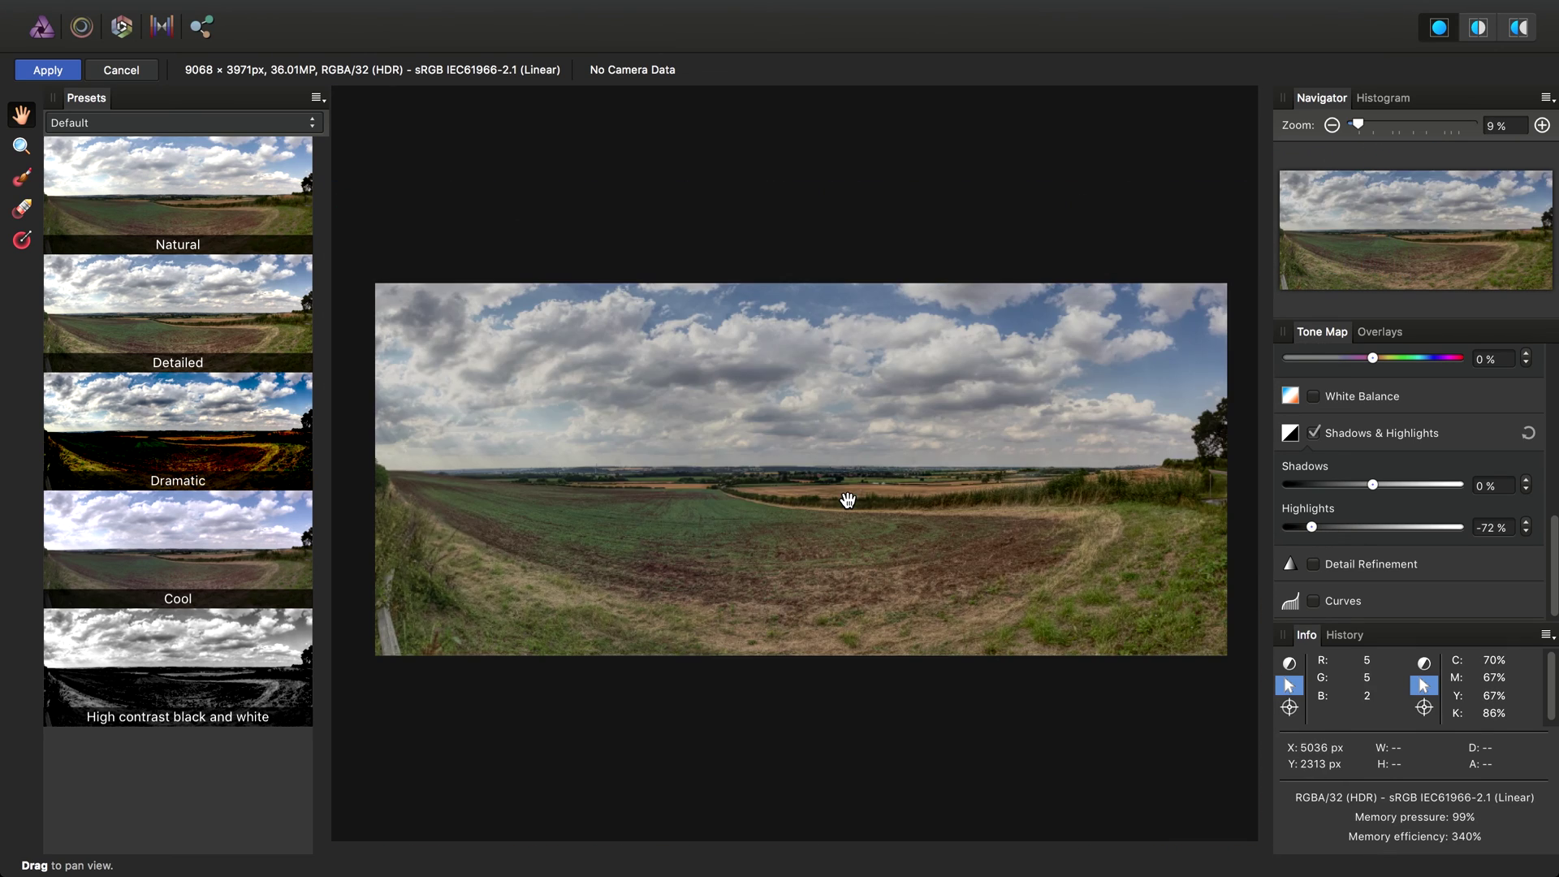
pyautogui.scroll(5, 1411, 492)
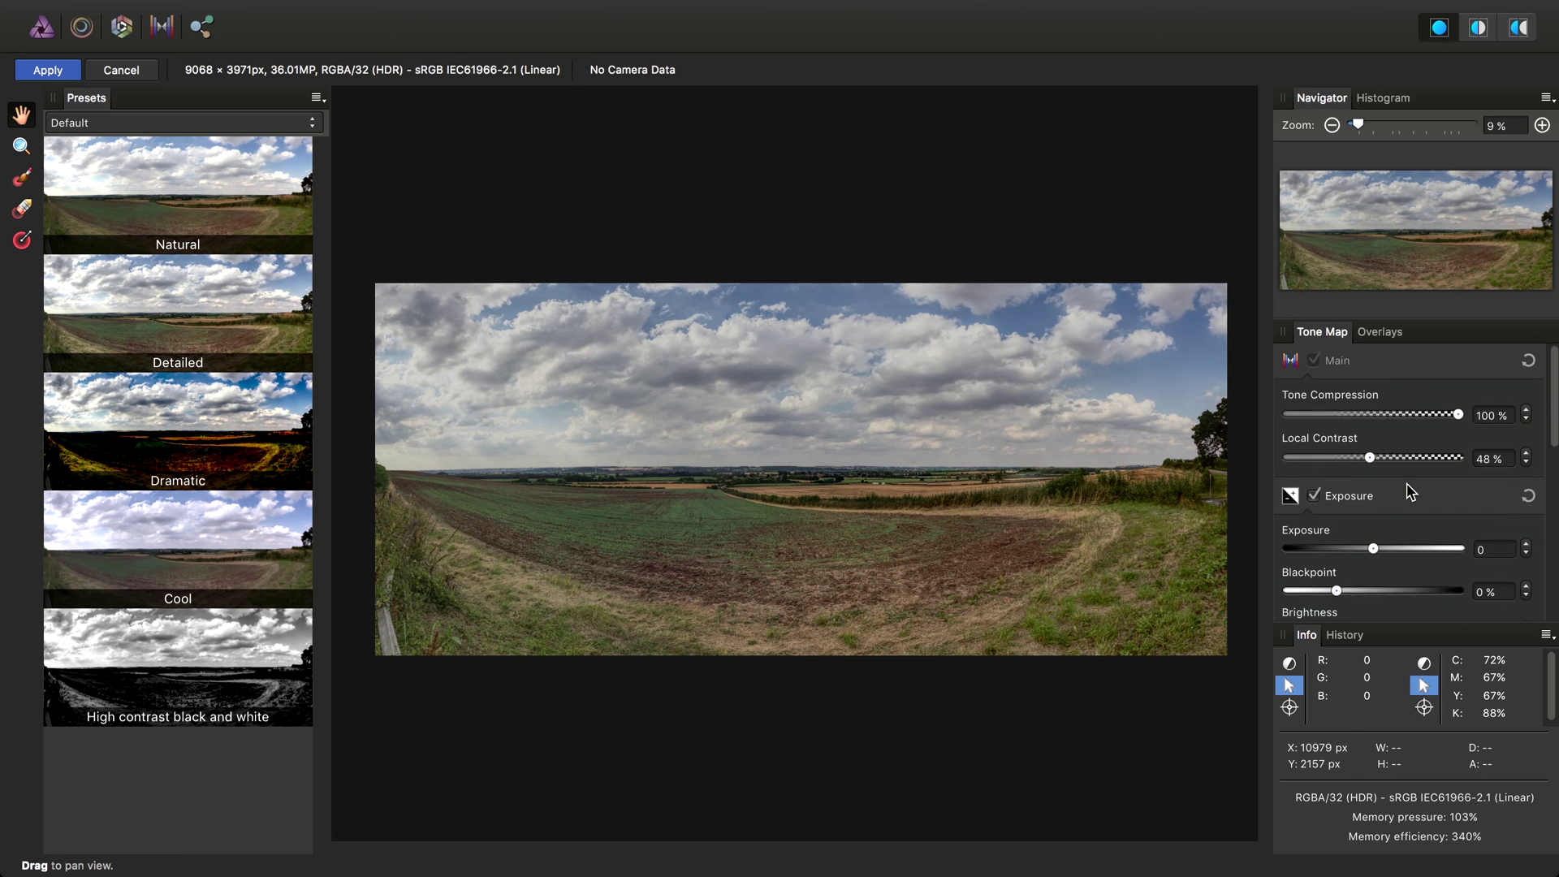
pyautogui.scroll(-5, 1406, 493)
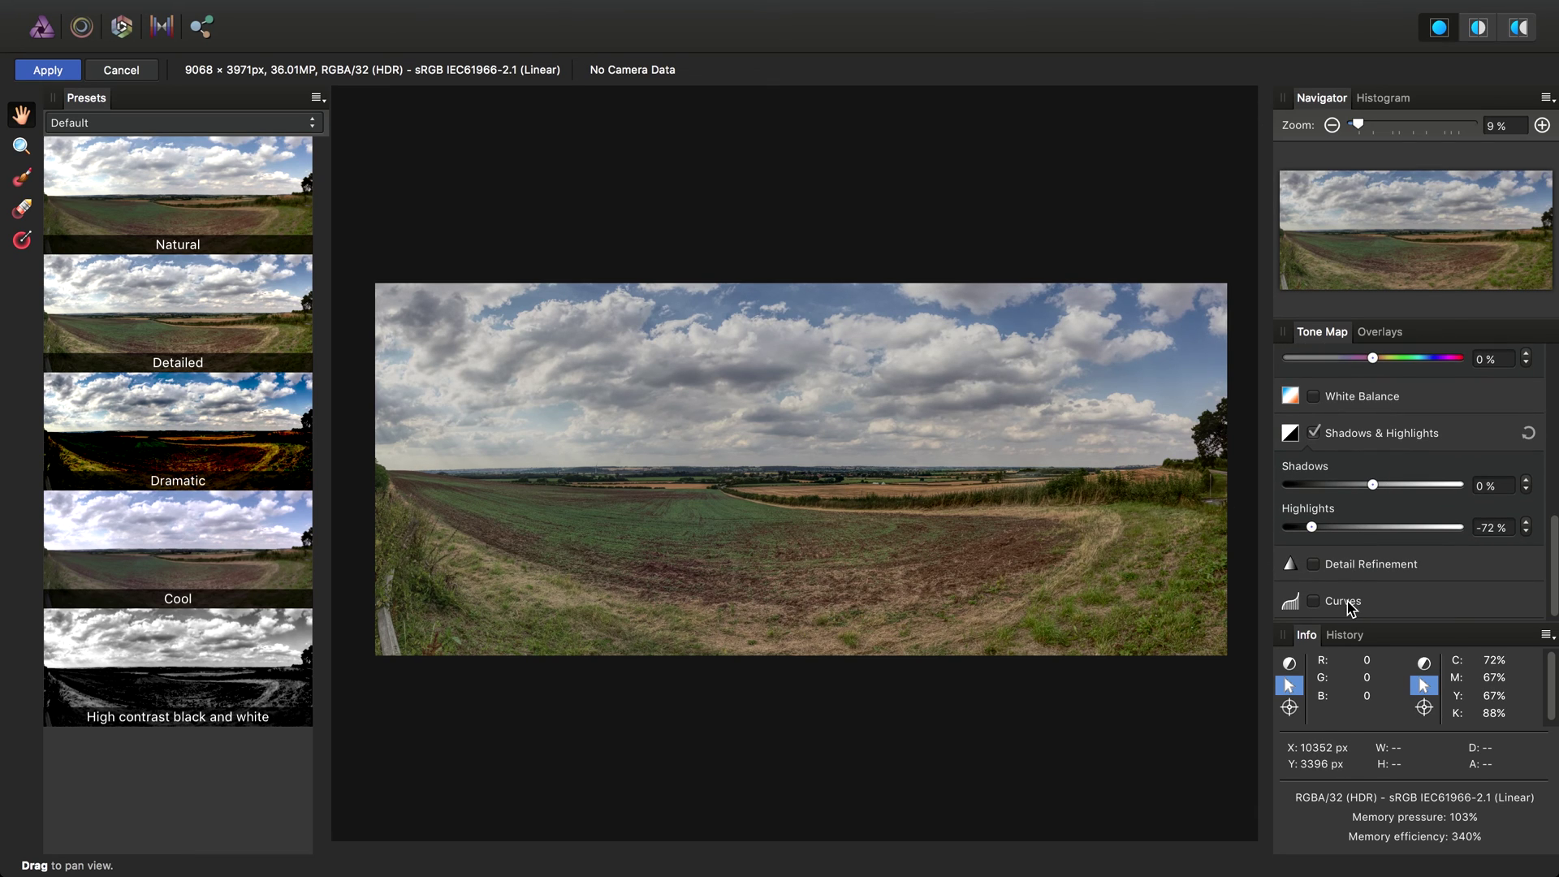
pyautogui.click(1347, 605)
pyautogui.moveTo(1323, 540); pyautogui.dragTo(1318, 552)
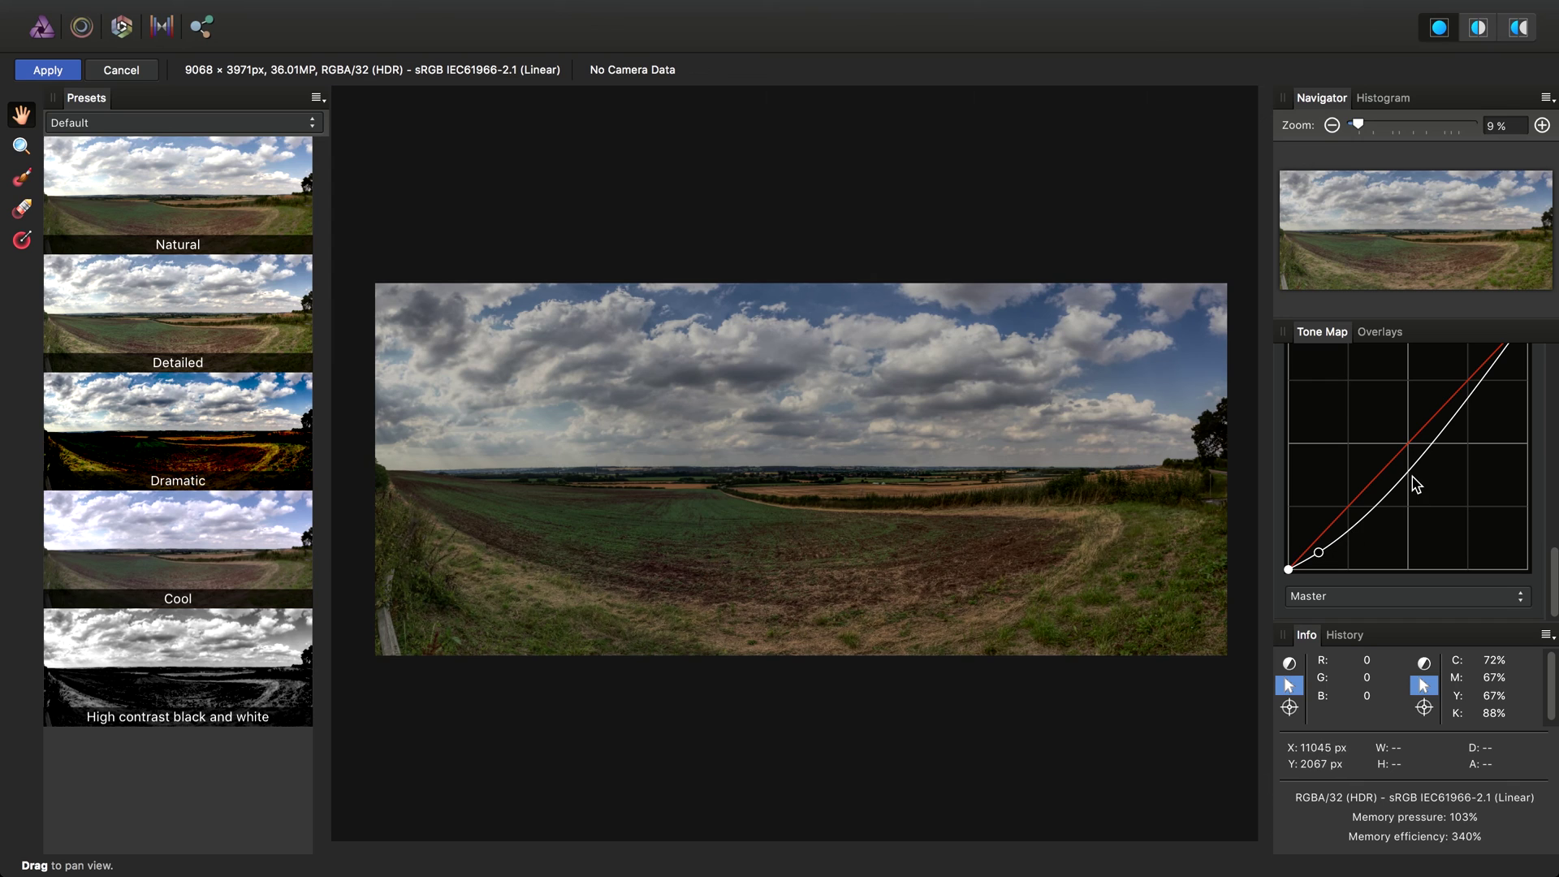
pyautogui.moveTo(1413, 479); pyautogui.dragTo(1413, 411)
pyautogui.scroll(5, 1415, 414)
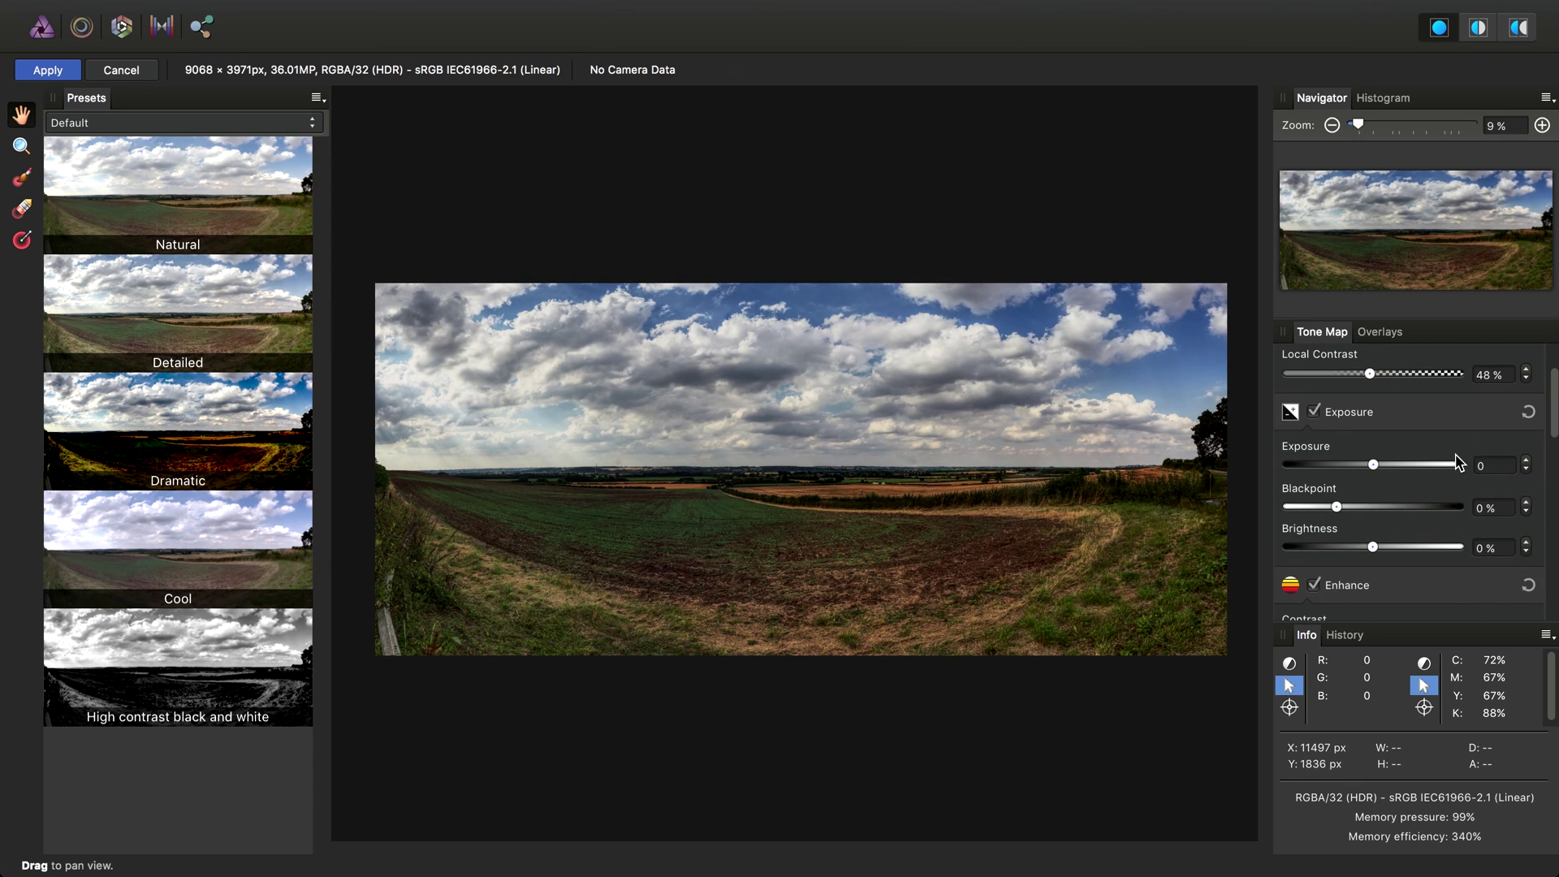
pyautogui.moveTo(1373, 546); pyautogui.dragTo(1457, 547)
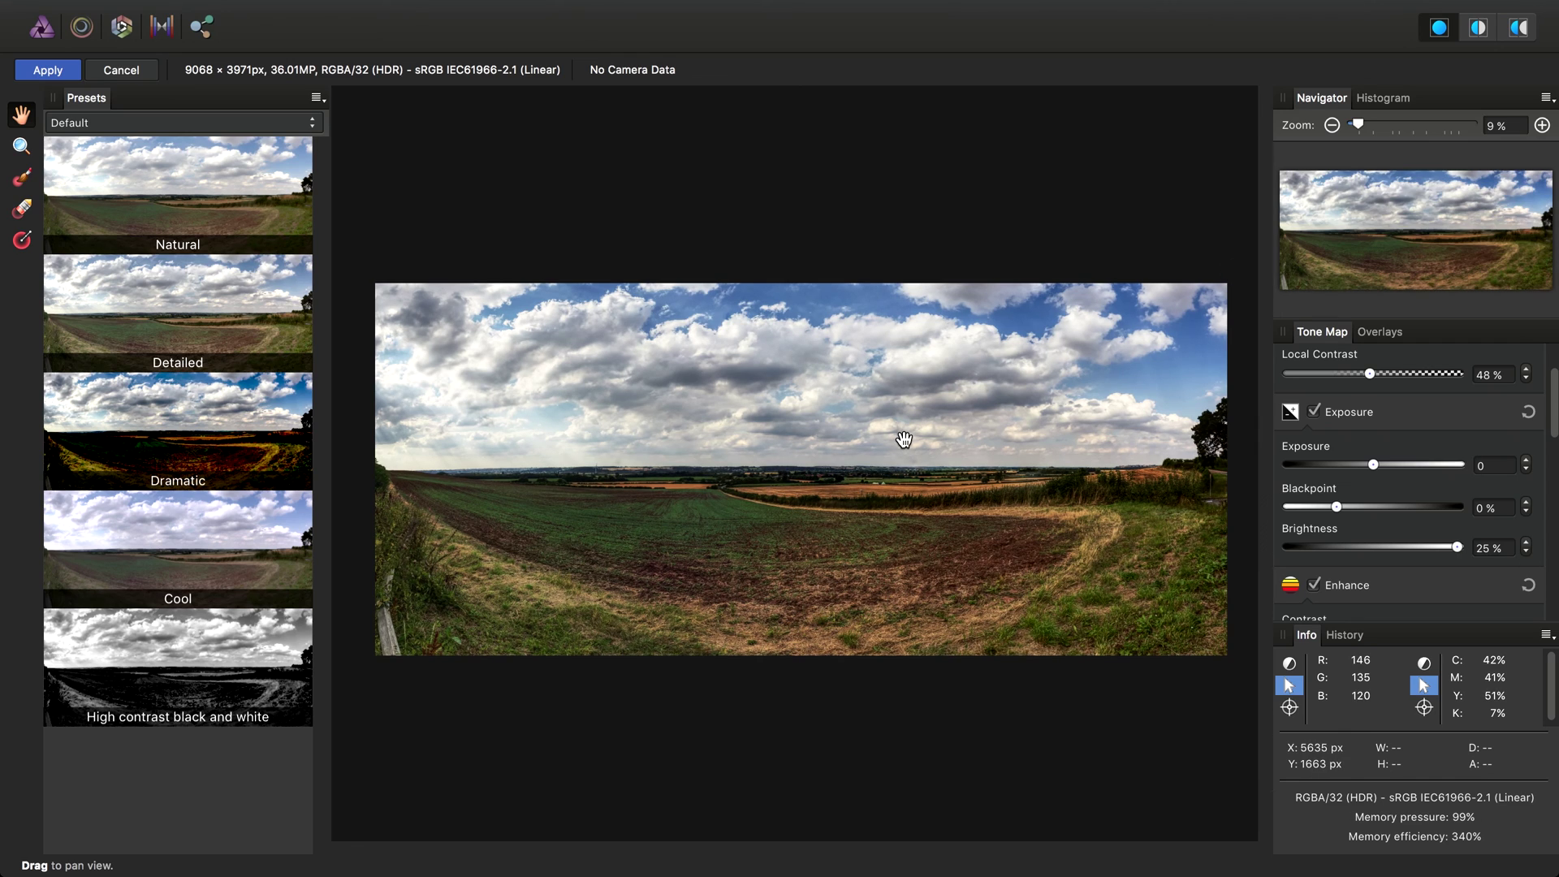